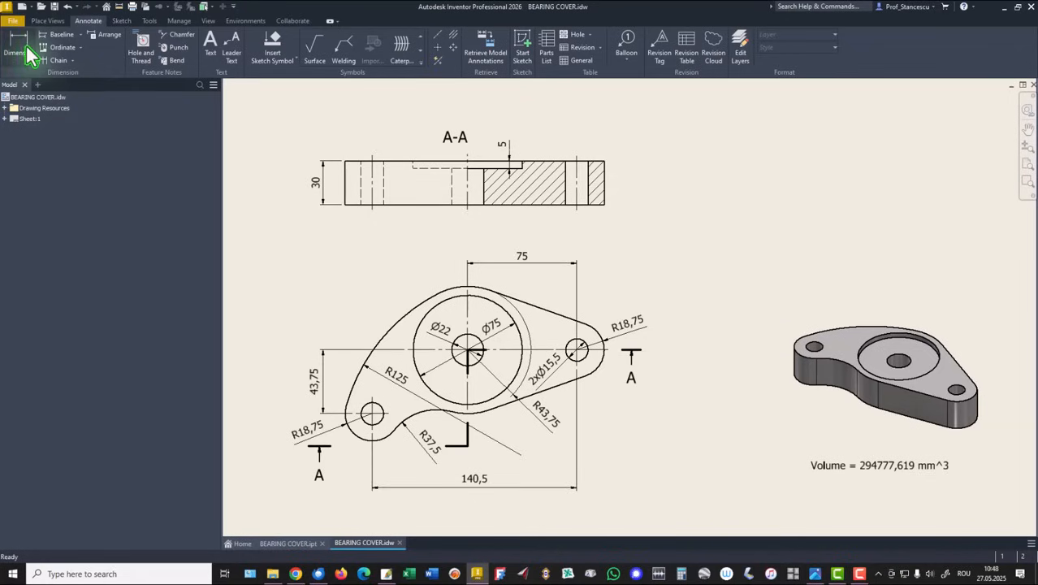
- Create a new part from the metric Standard (mm).ipt template and start a sketch on the XZ plane, viewed with X horizontal
click(23, 6)
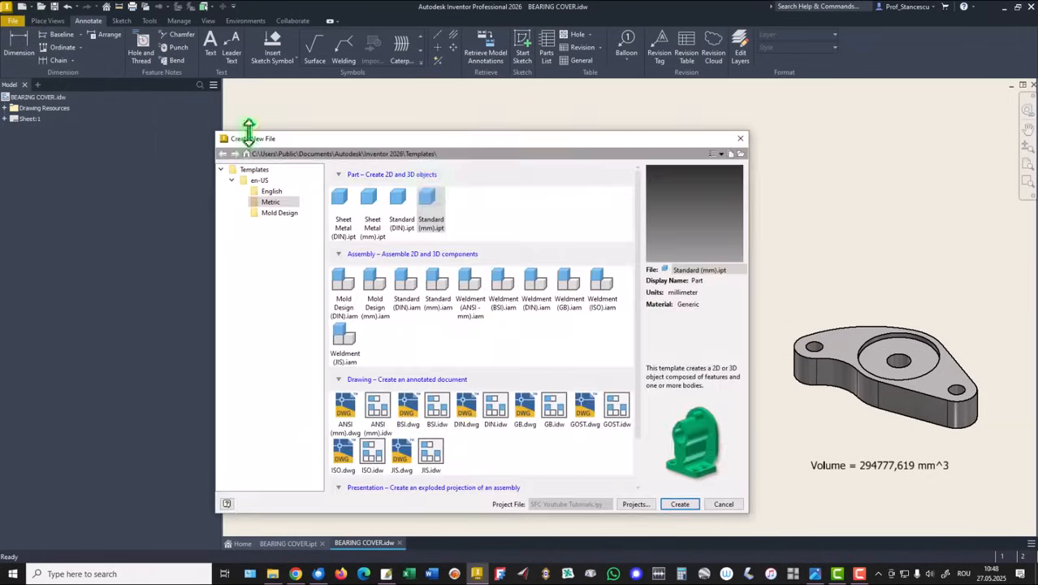
double_click(427, 203)
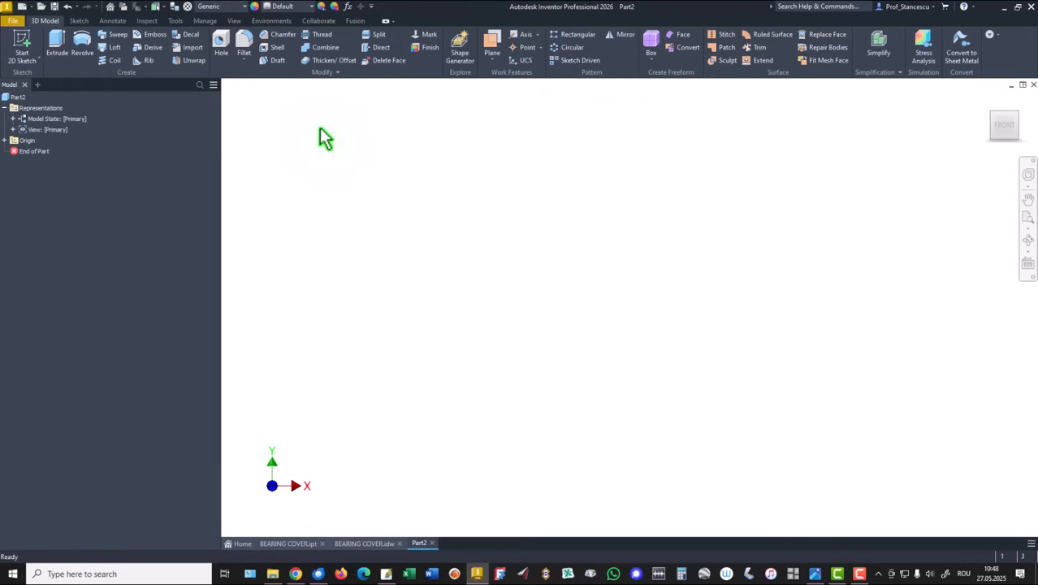
click(22, 45)
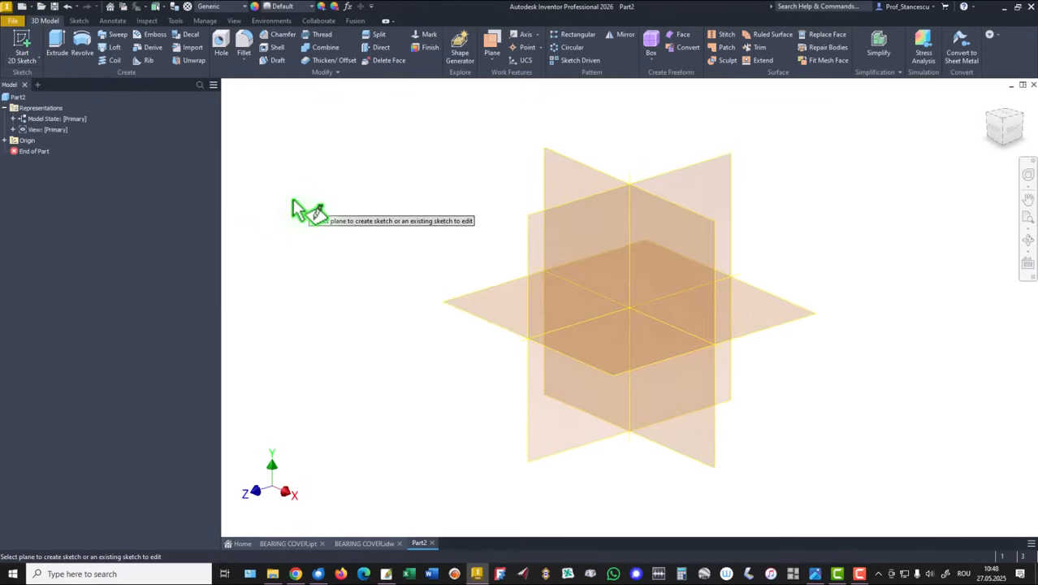
click(763, 309)
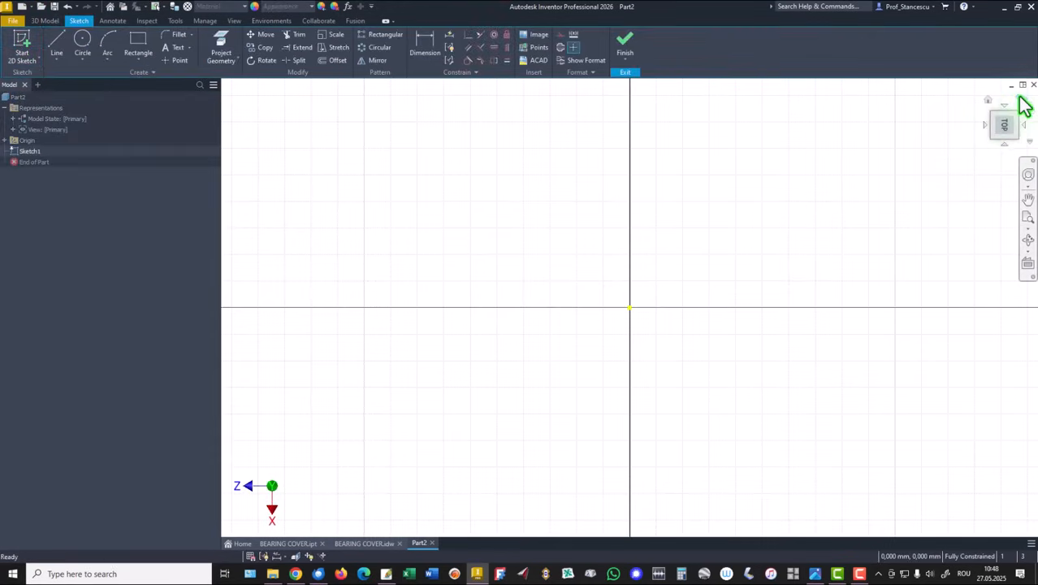
click(1021, 96)
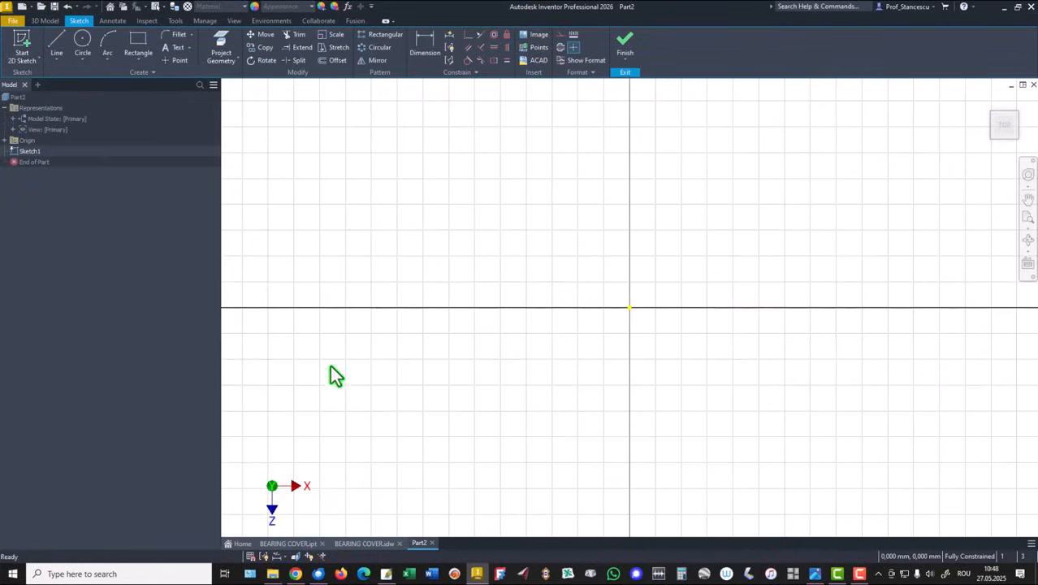
- Draw a circle with a radius of 43,75 mm centred on the sketch origin
click(83, 45)
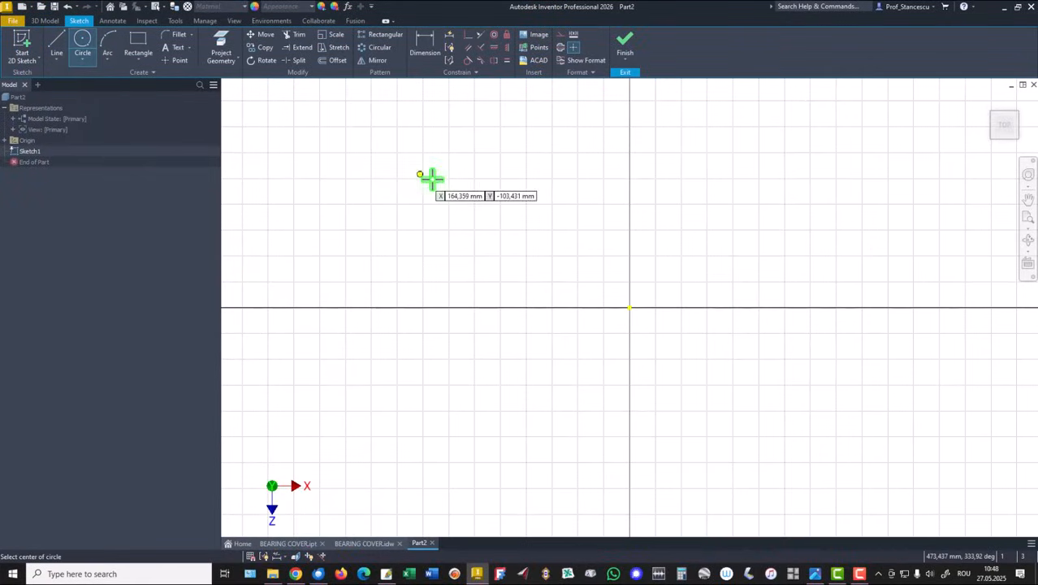
click(629, 306)
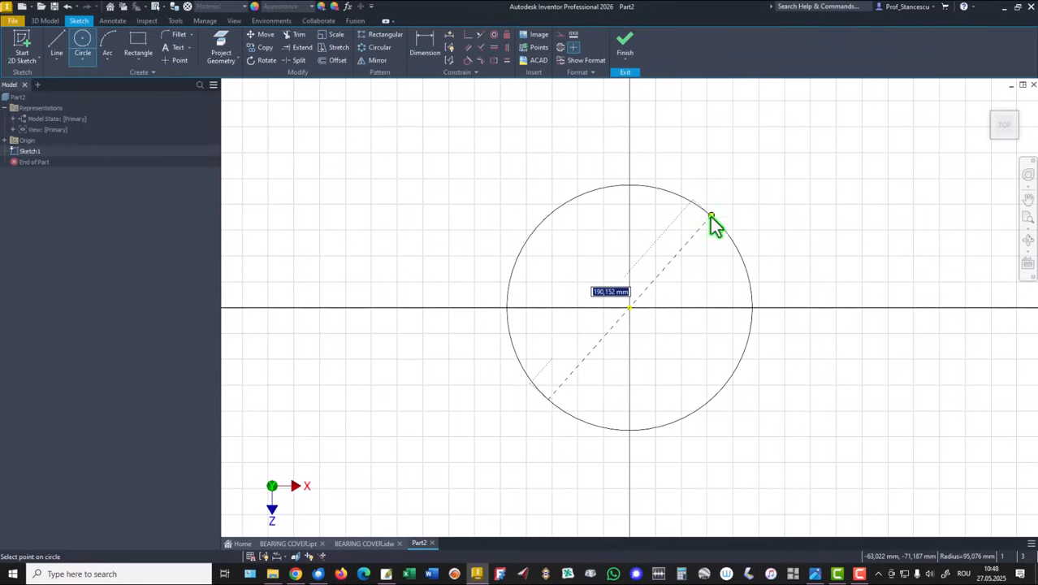
right_click(710, 216)
click(706, 312)
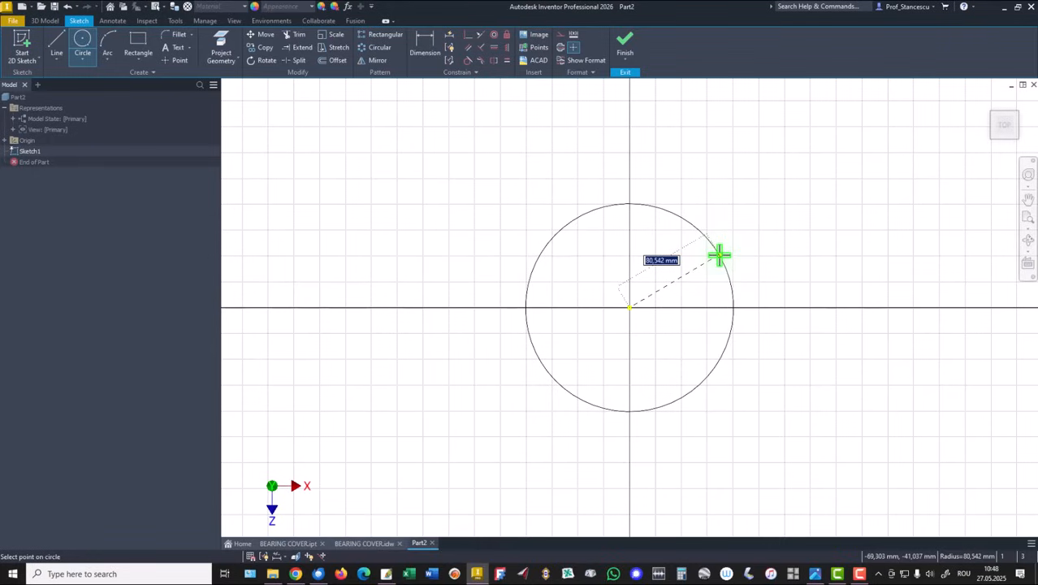
text(43,75)
key(Return)
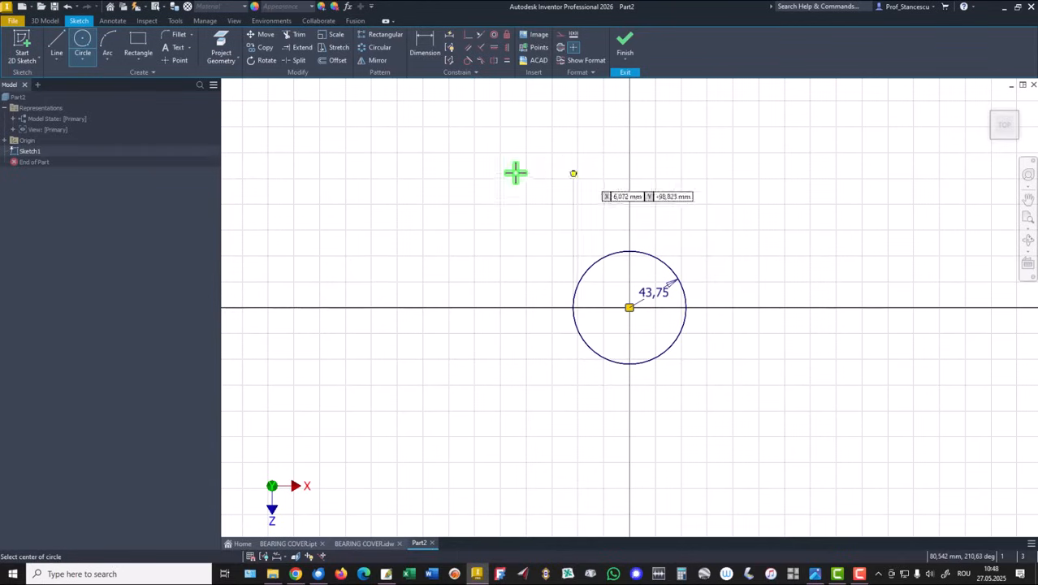
- Draw an 18,75 mm radius circle below and left of the central circle, and a small freehand circle to its right
click(493, 371)
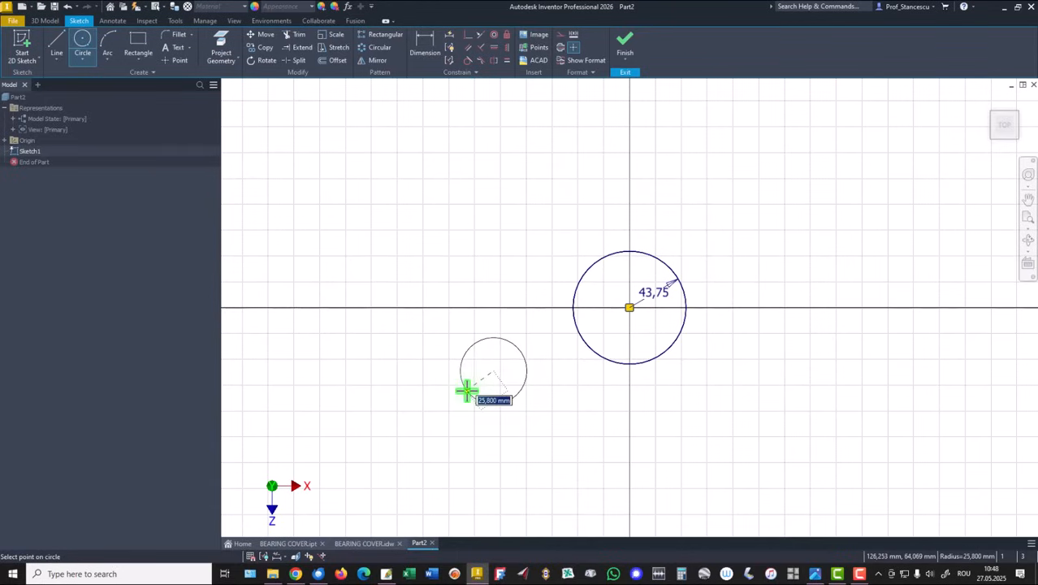
text(18,75)
key(Return)
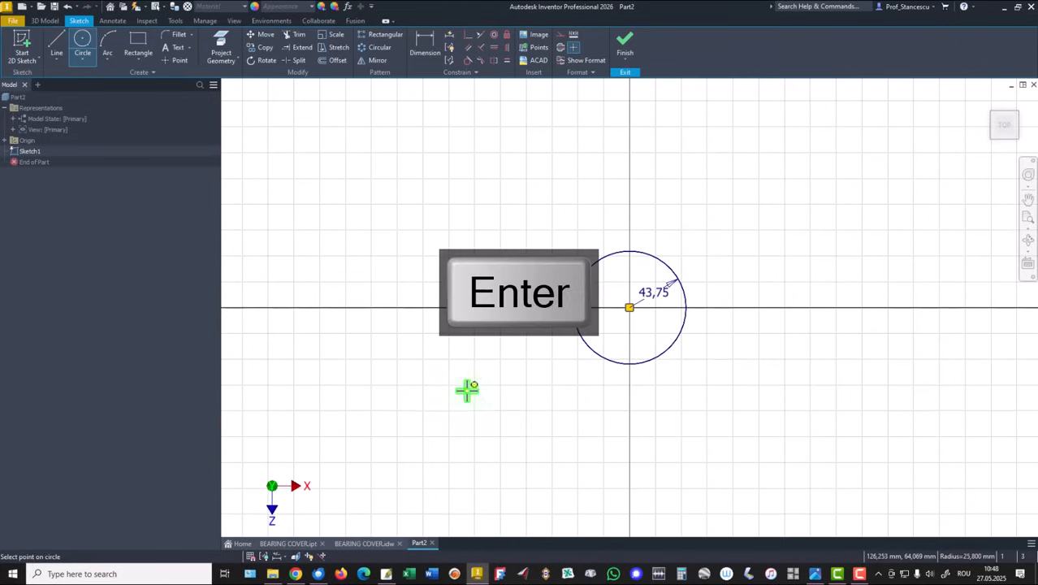
click(783, 294)
click(809, 288)
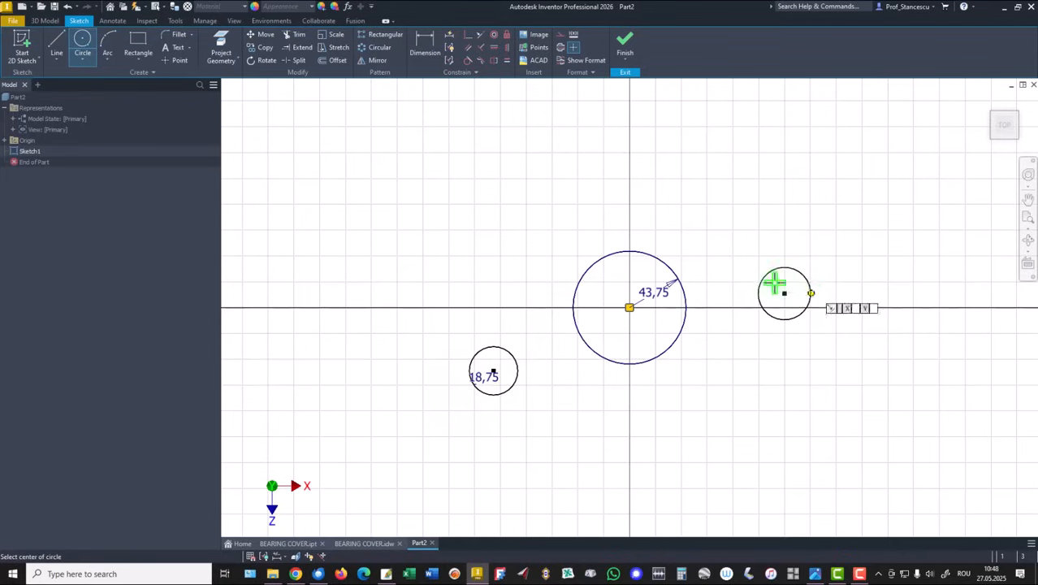
- Make the right circle equal to the lower-left circle and align its centre horizontally with the central circle's centre
click(505, 61)
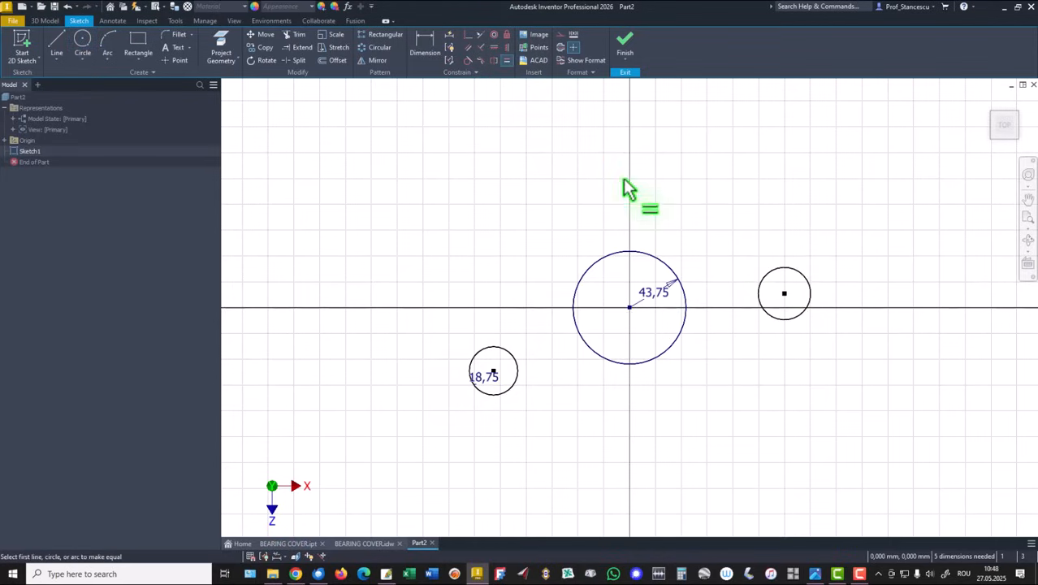
click(765, 273)
click(508, 354)
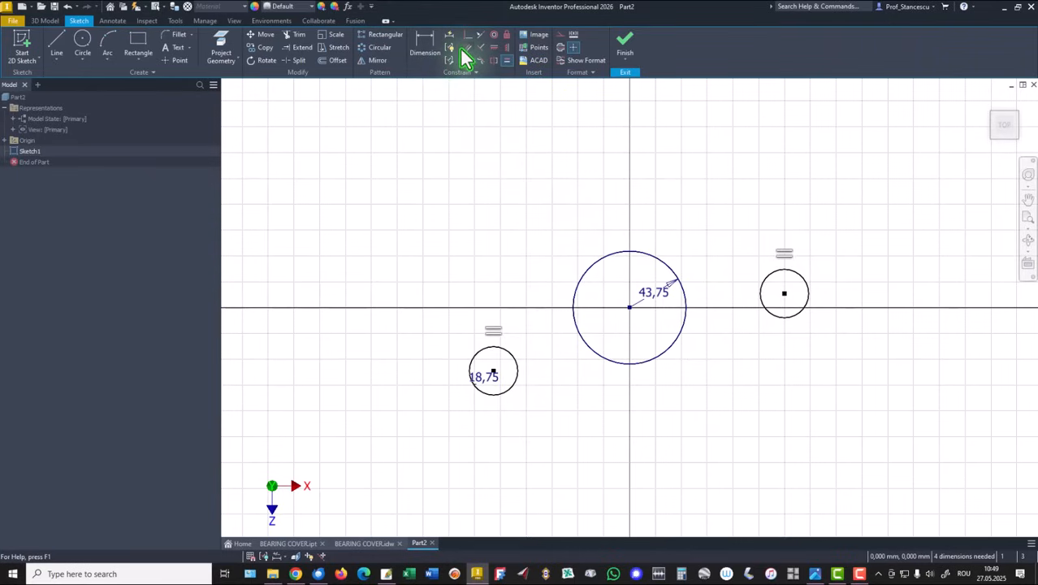
click(494, 49)
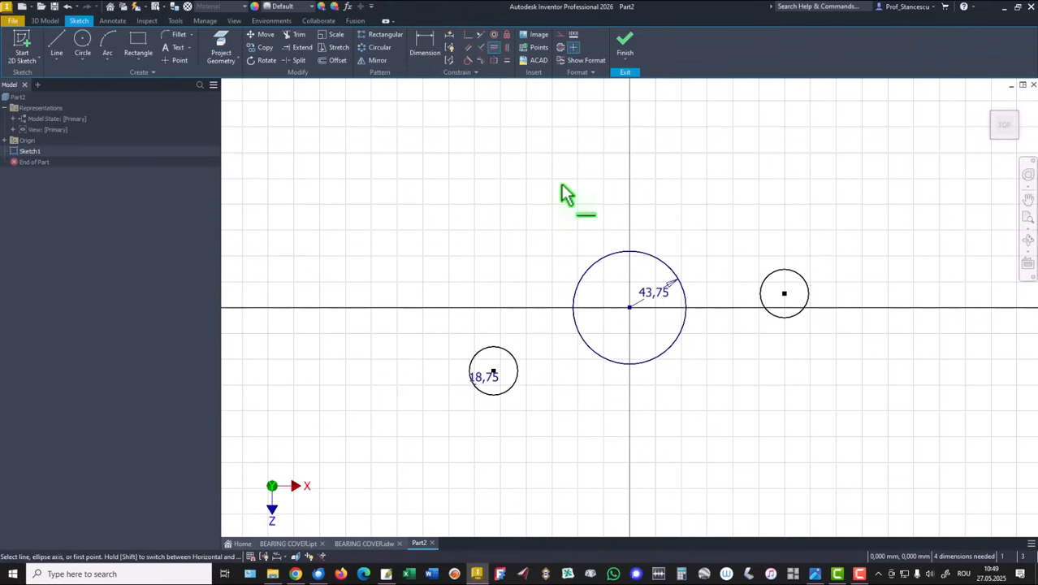
click(630, 308)
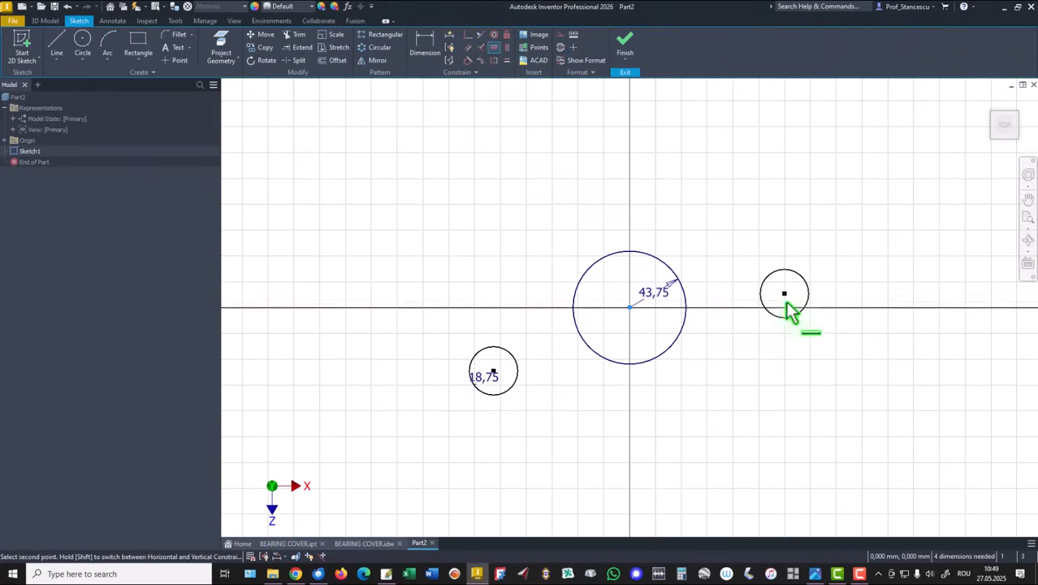
click(785, 294)
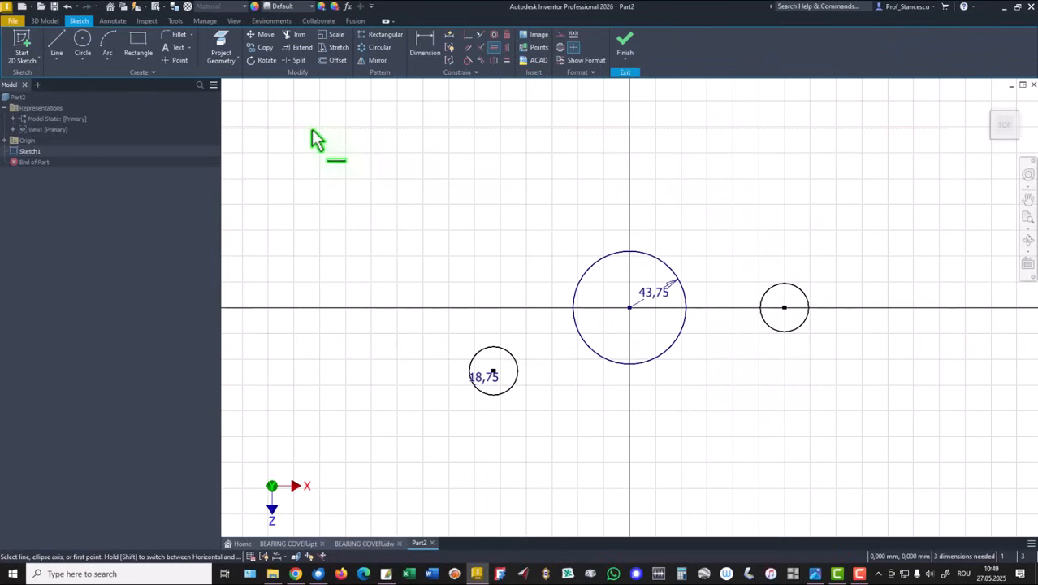
- Draw a three-point arc of radius 125 mm from the lower-left circle's upper-left side to the central circle's upper-left side
click(110, 48)
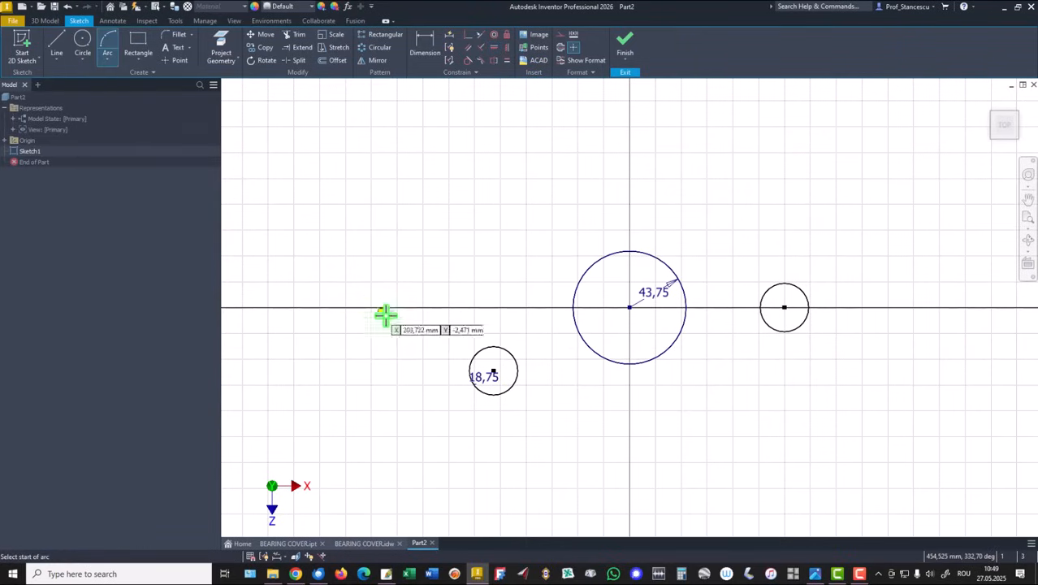
click(474, 358)
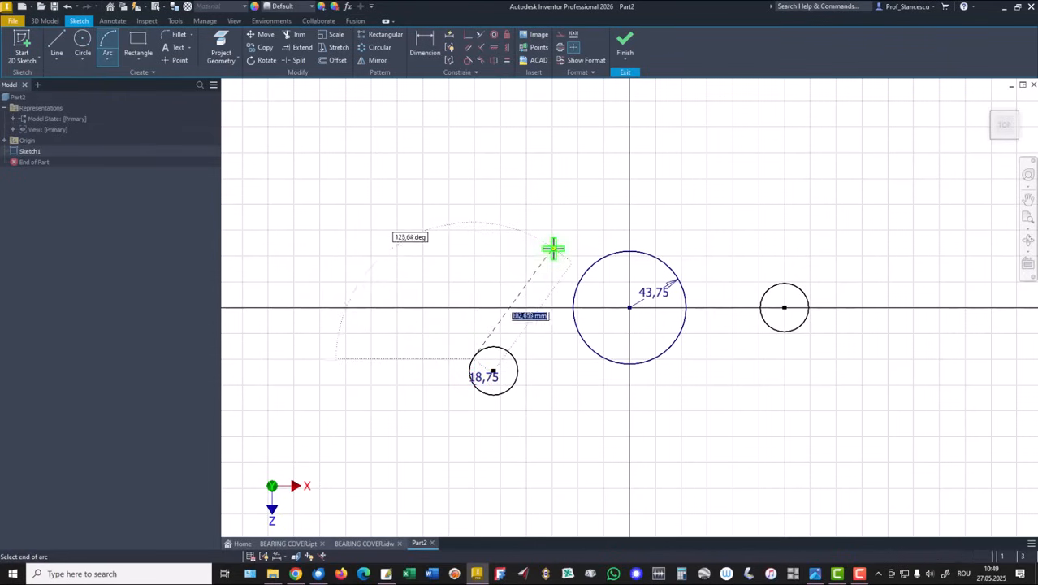
click(597, 263)
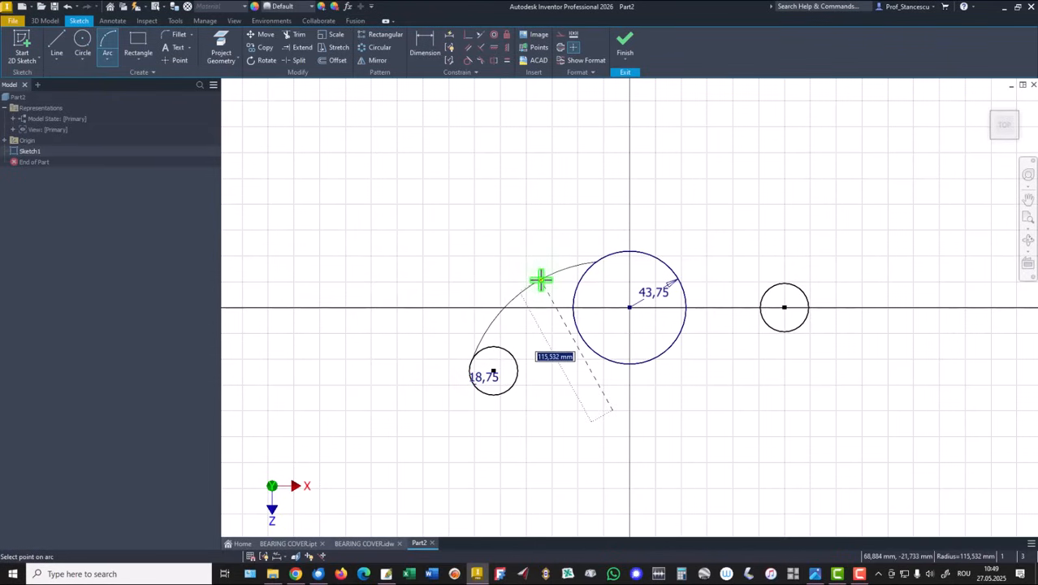
text(125)
key(Return)
click(541, 281)
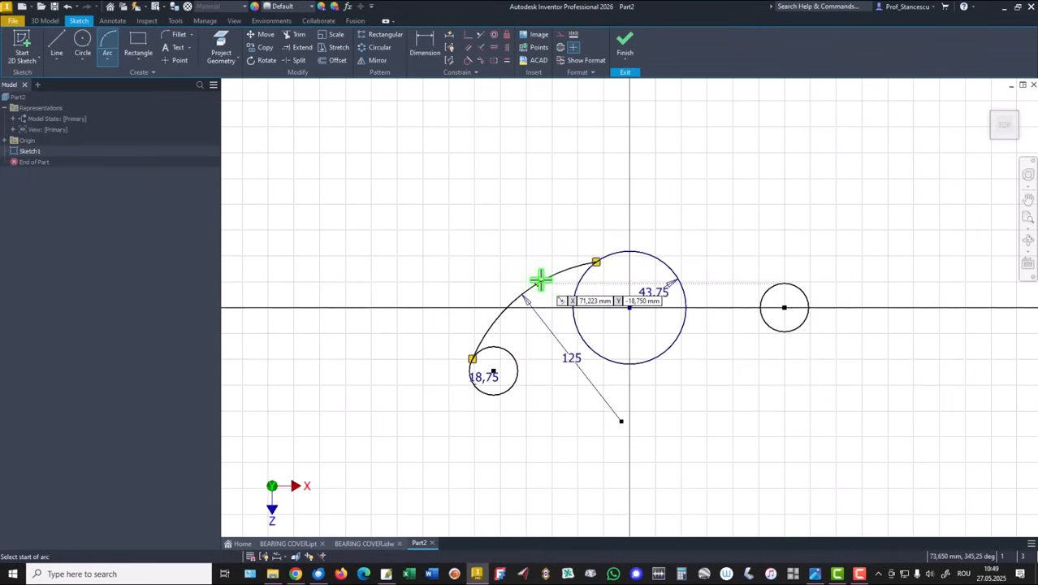
- Make the 125 mm arc tangent to both the lower-left circle and the central circle
click(468, 60)
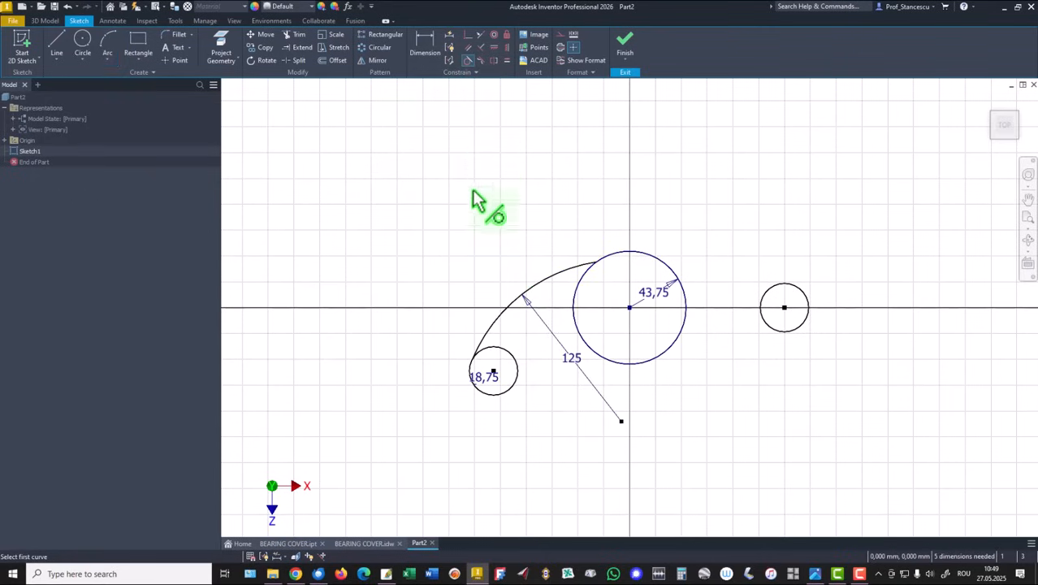
click(496, 321)
click(499, 348)
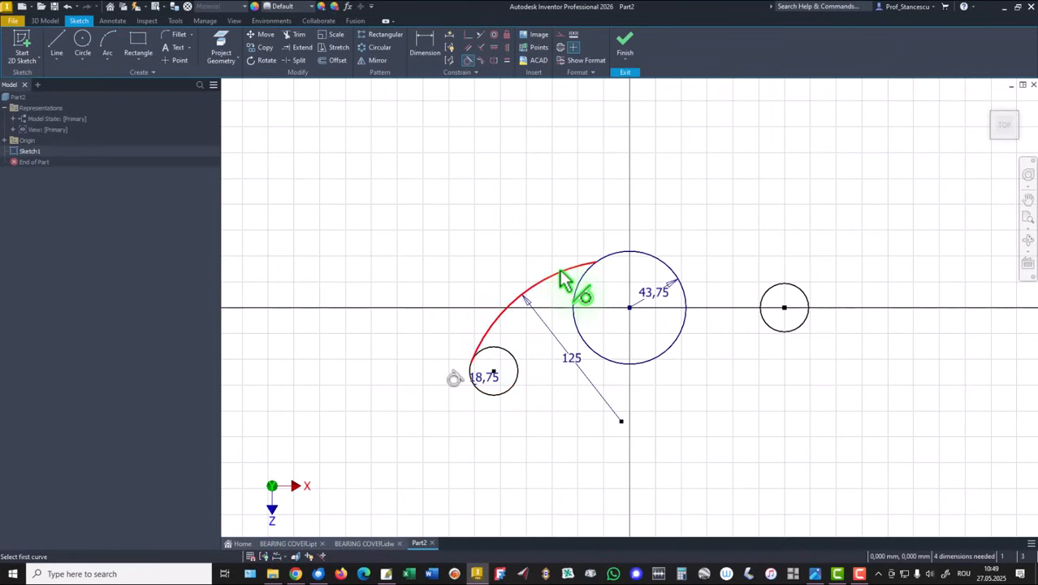
click(561, 281)
click(579, 284)
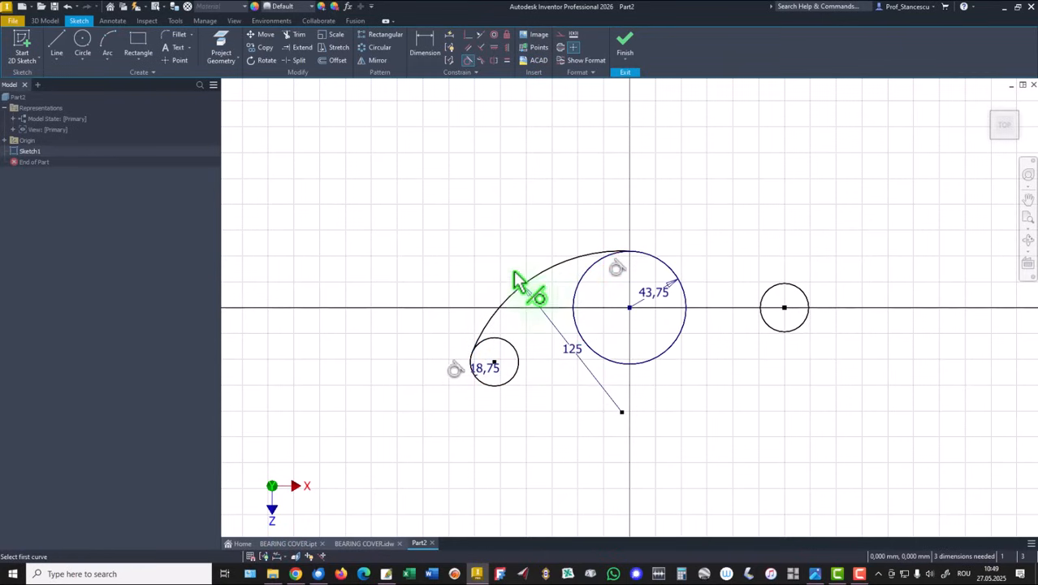
right_click(482, 197)
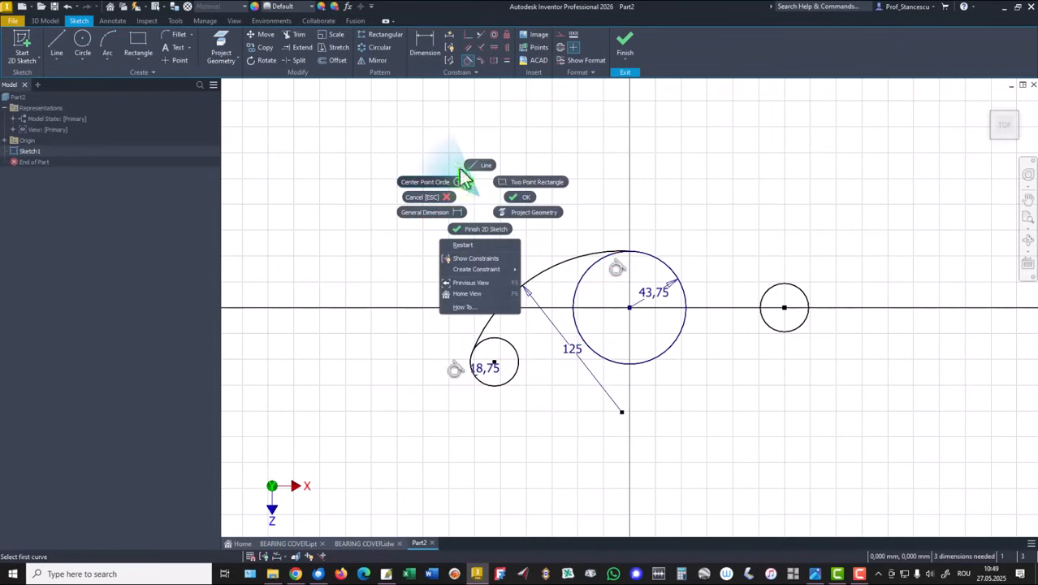
click(518, 199)
- Dimension the horizontal distance between the centres of the two small circles as 140,5 mm
click(425, 44)
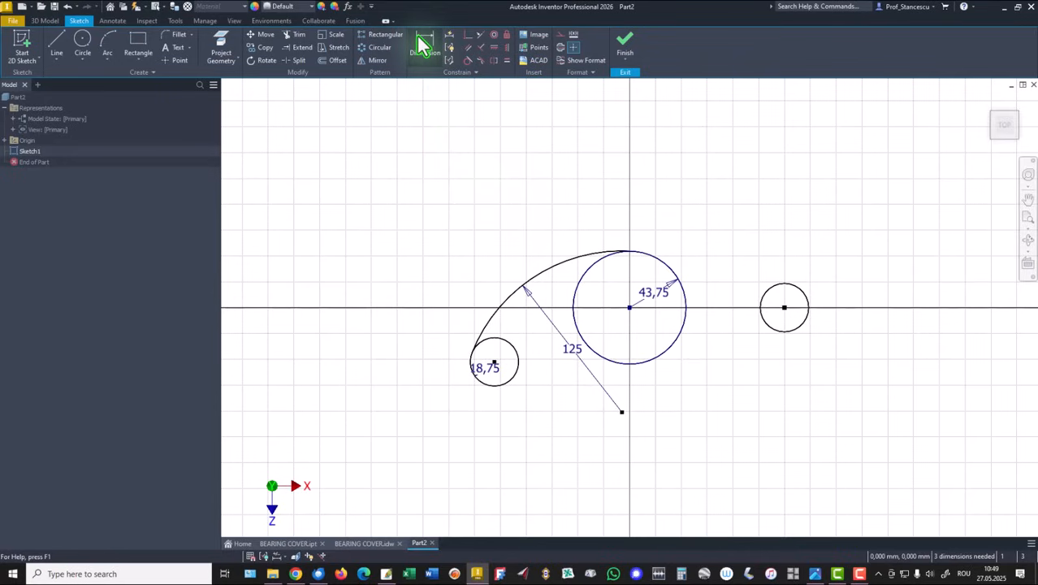
click(495, 363)
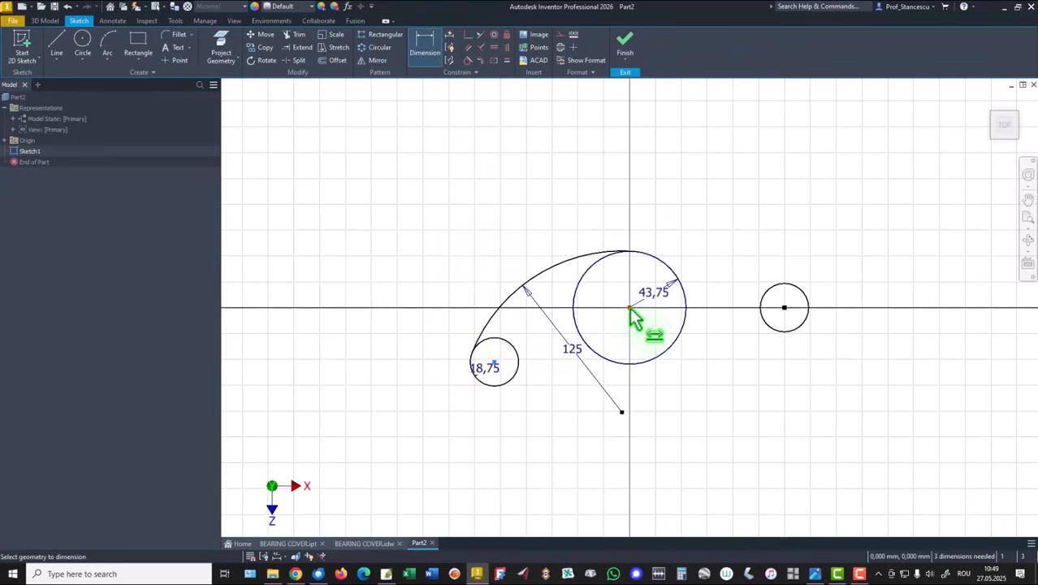
click(785, 308)
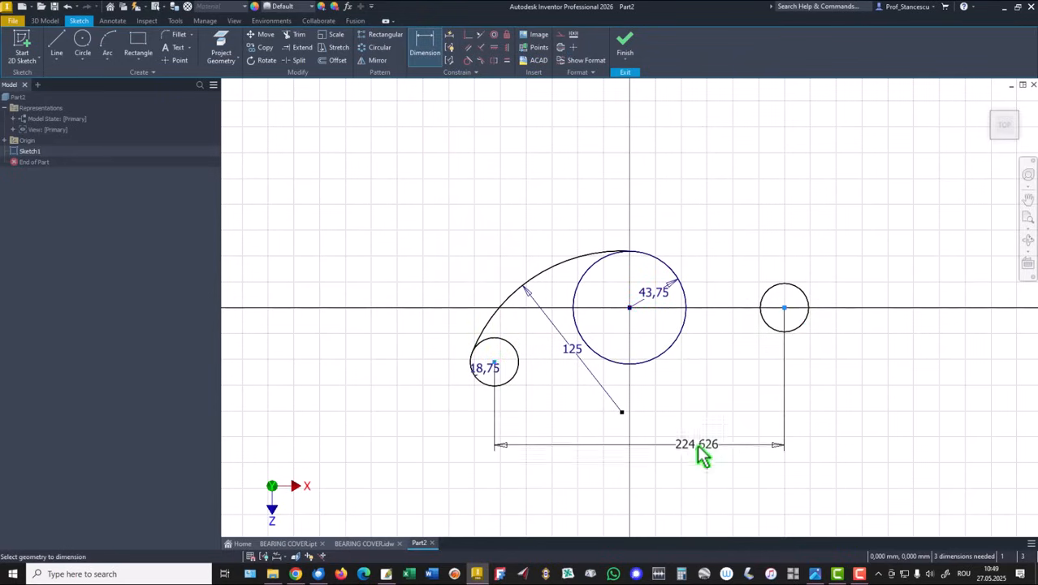
click(683, 459)
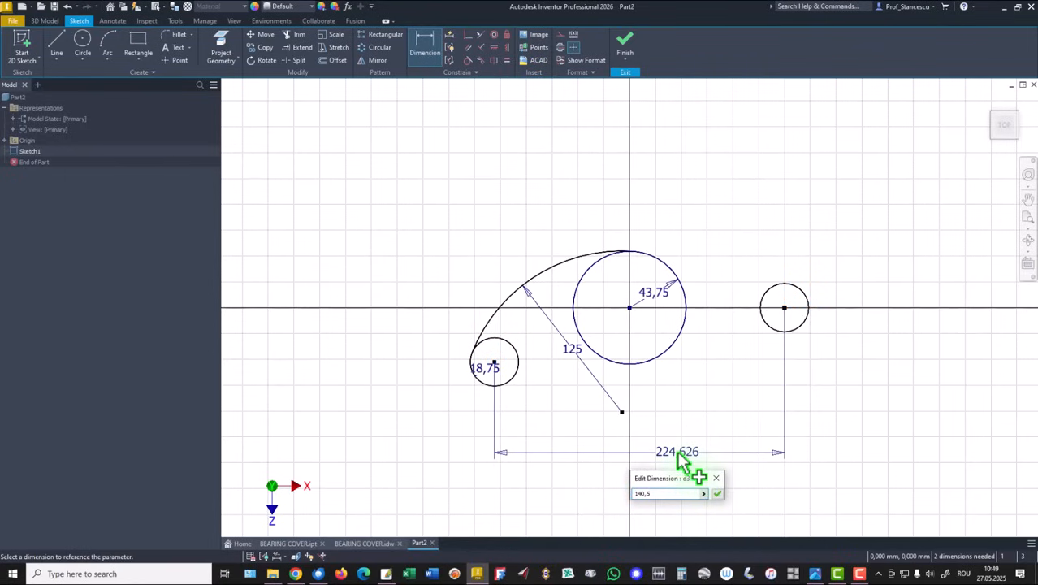
key(Return)
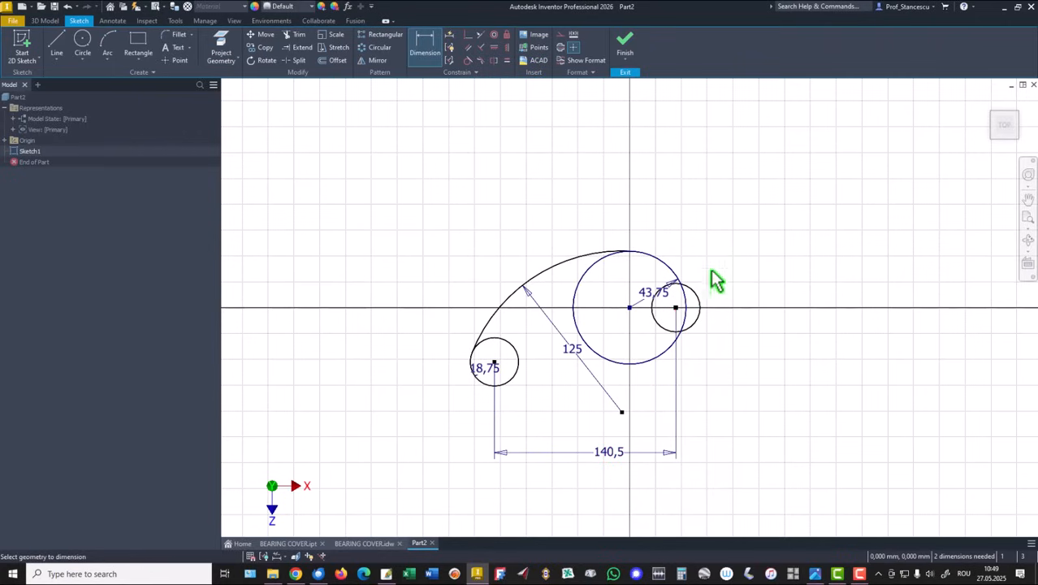
- Dimension the horizontal distance from the central circle's centre to the right circle's centre as 75 mm
click(675, 309)
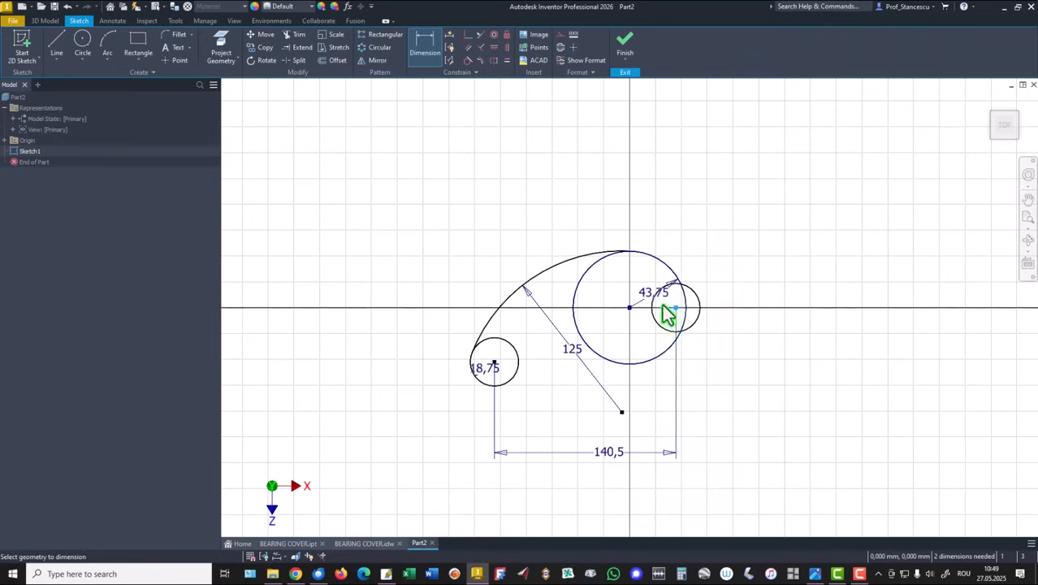
click(630, 308)
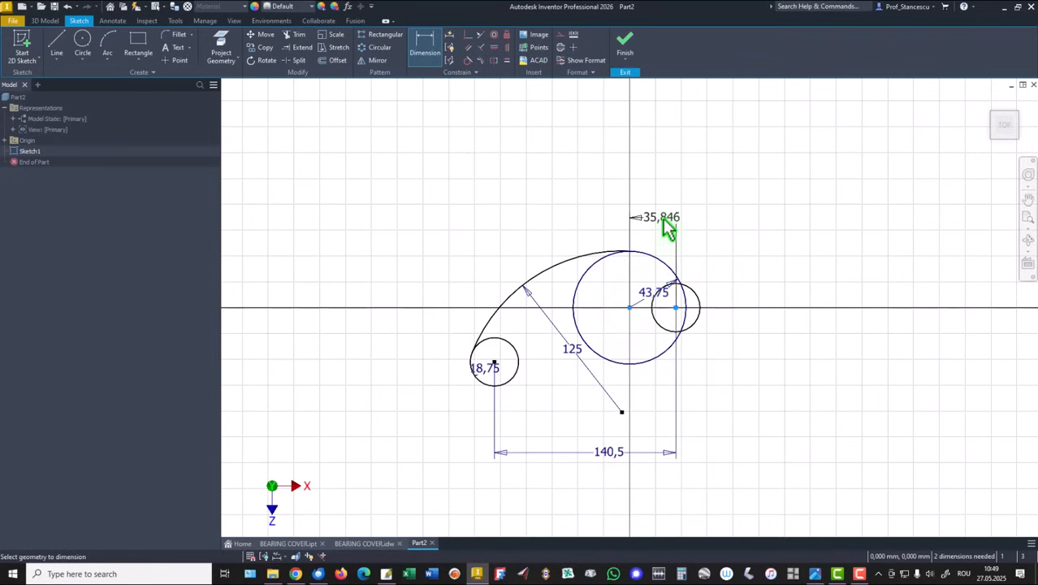
click(665, 225)
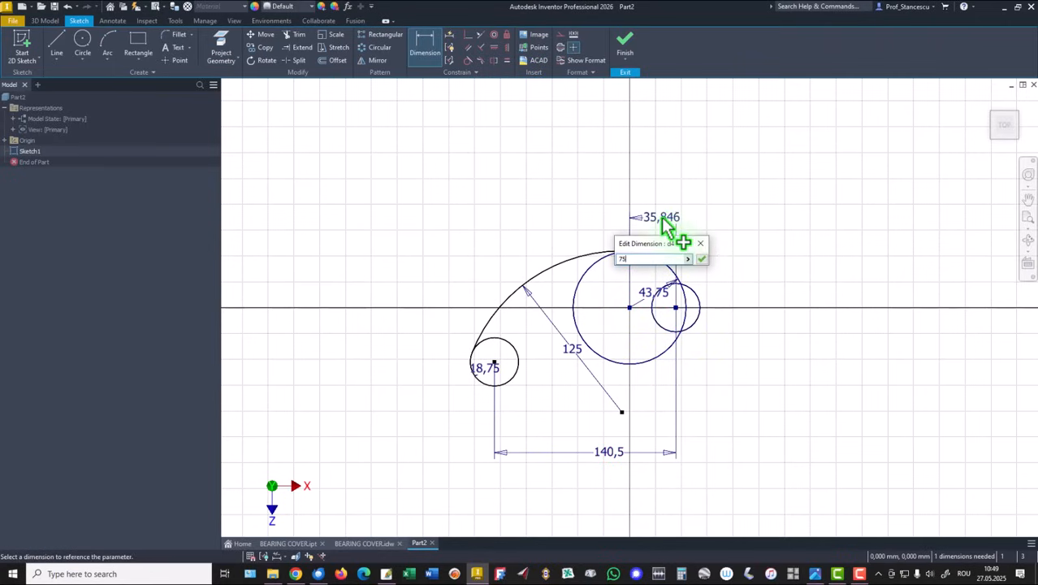
text(75)
key(Return)
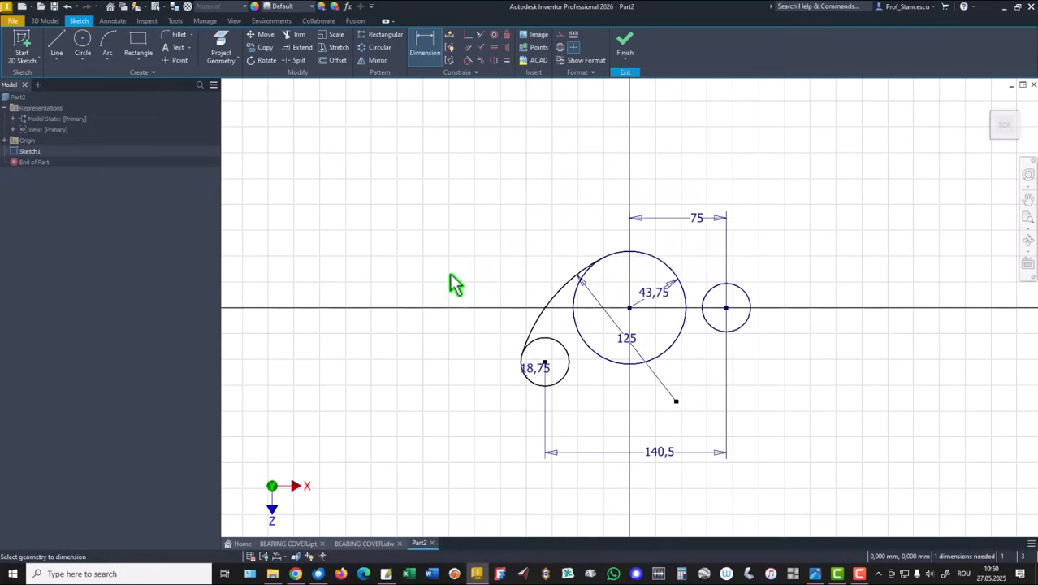
- Dimension the vertical distance between the lower-left circle's centre and the central circle's centre as 43,75 mm
click(544, 364)
click(629, 307)
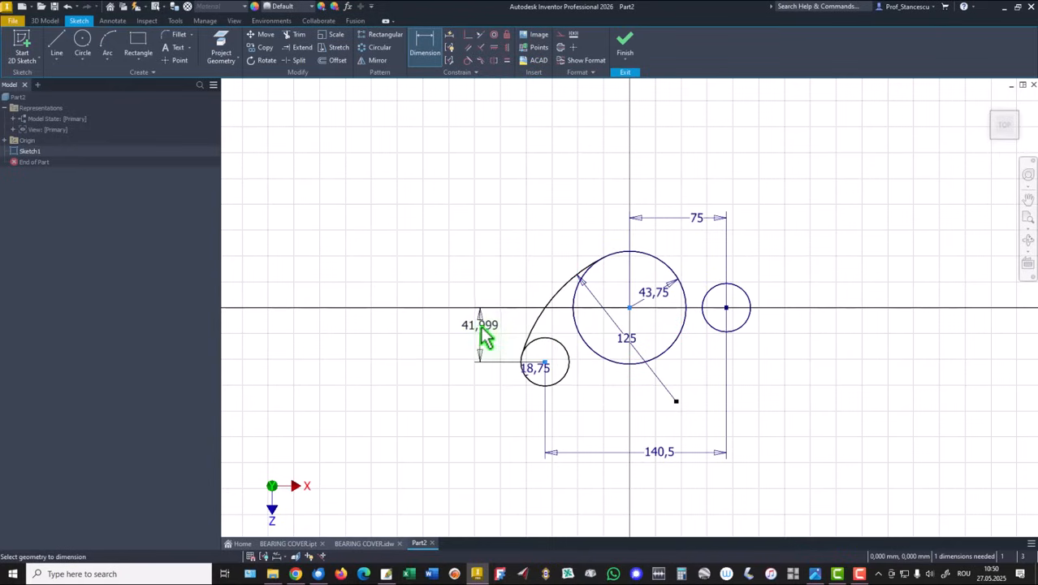
click(481, 331)
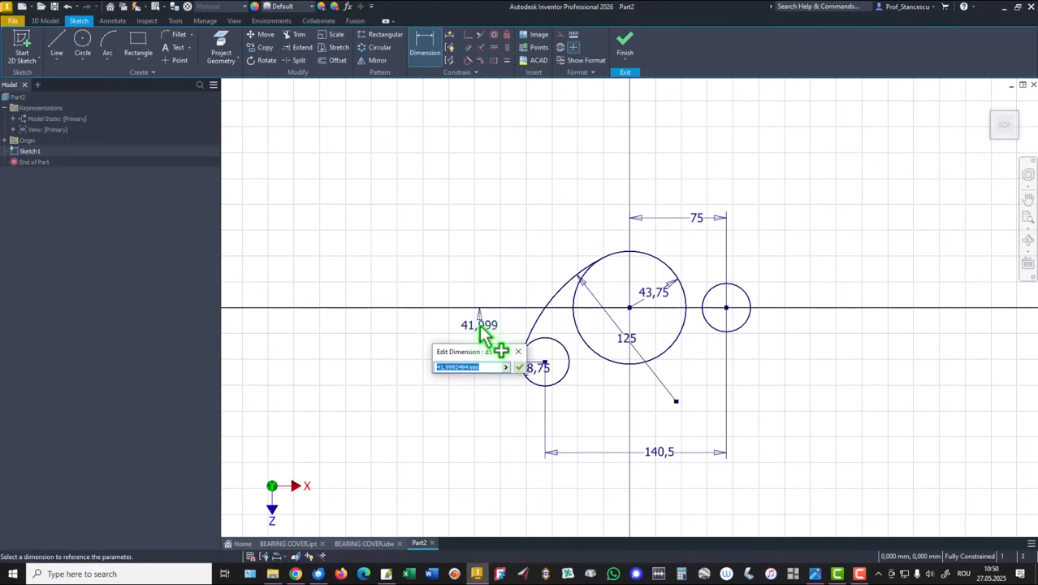
key(Return)
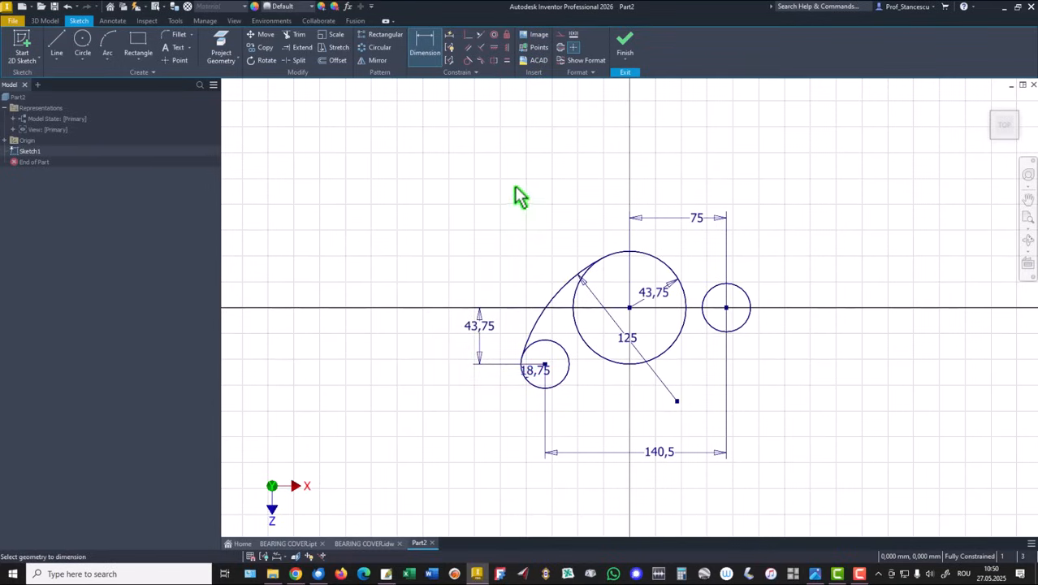
- Draw a three-point arc of radius 37,5 mm from the lower-left circle's lower-right side to the central circle's underside
click(107, 47)
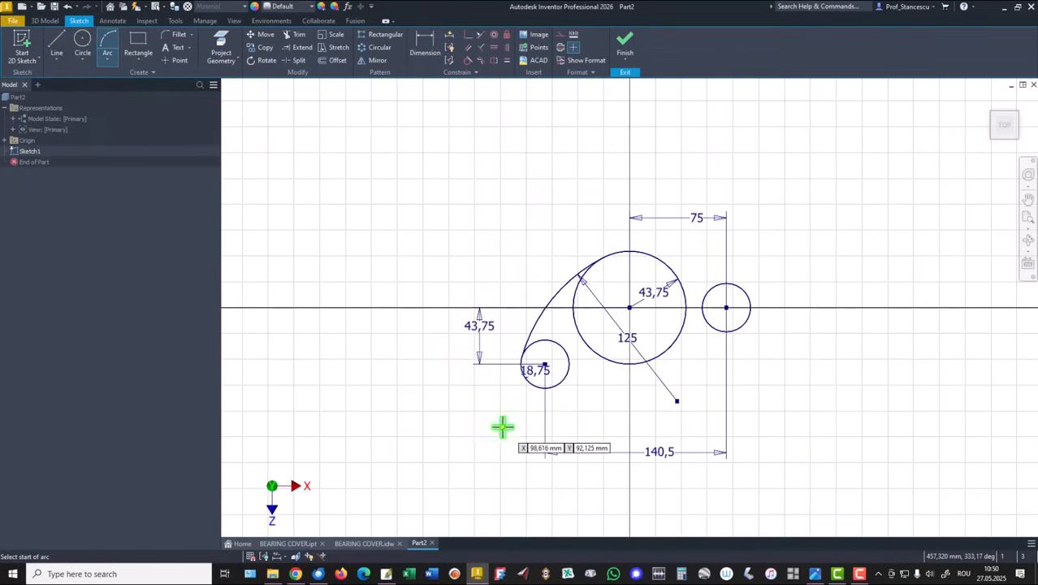
scroll(584, 373, down, 3)
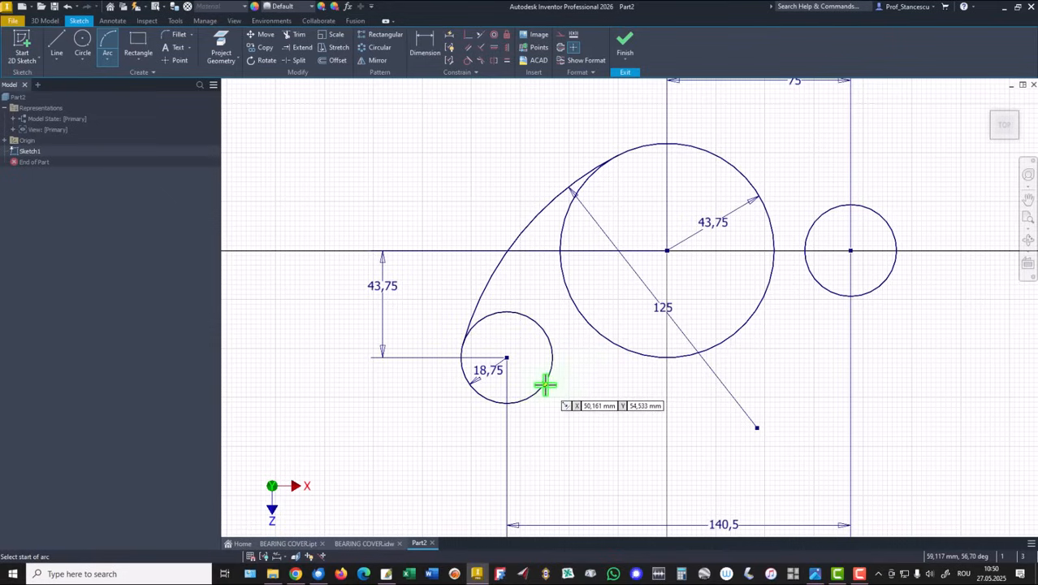
click(547, 375)
click(628, 351)
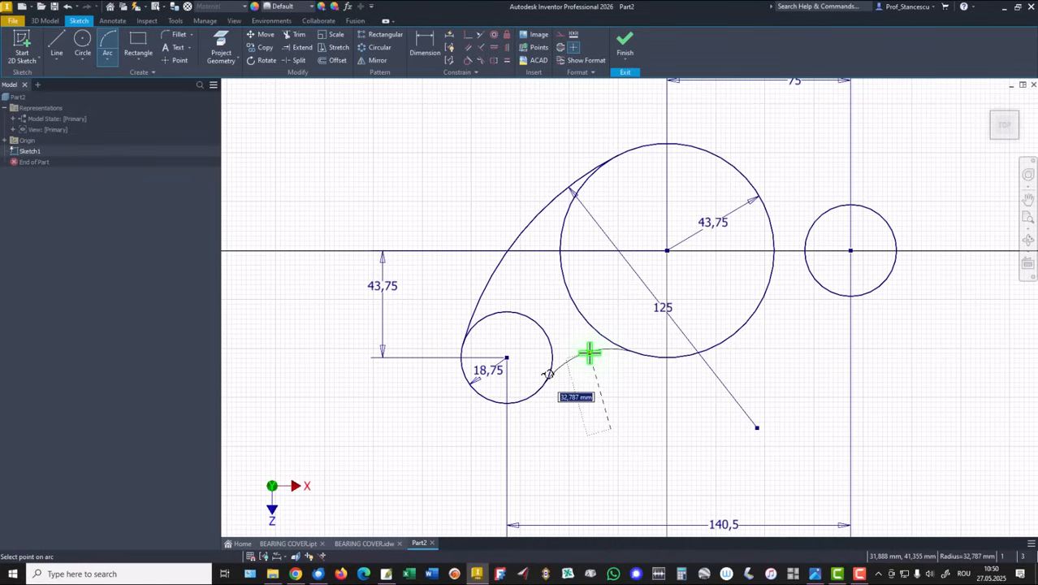
text(37,5)
key(Return)
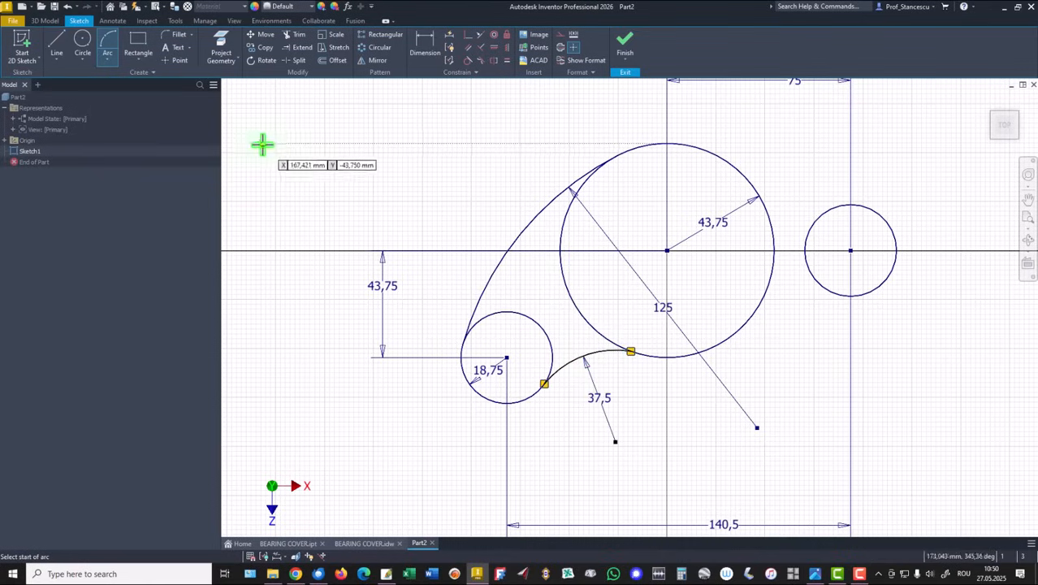
- Draw two lines tangent to the central and right circles, one joining their upper sides and one their lower sides
key(l)
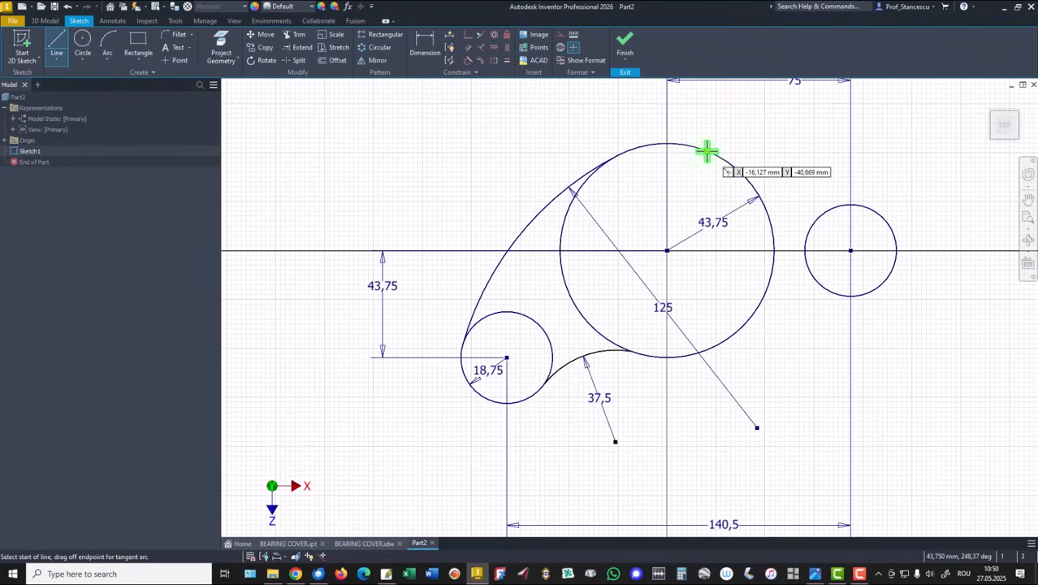
drag(706, 149, 866, 207)
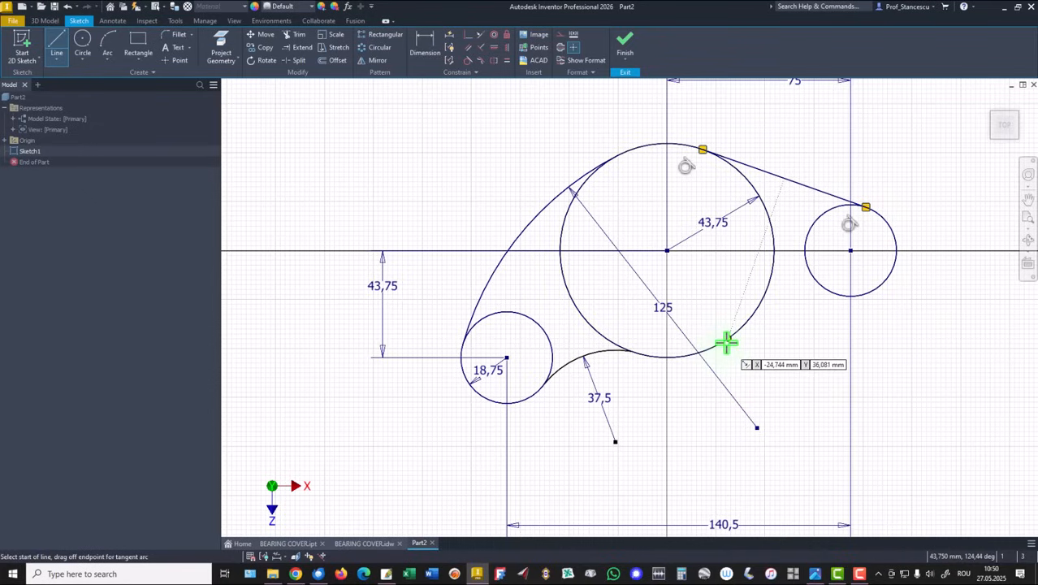
drag(727, 341, 865, 295)
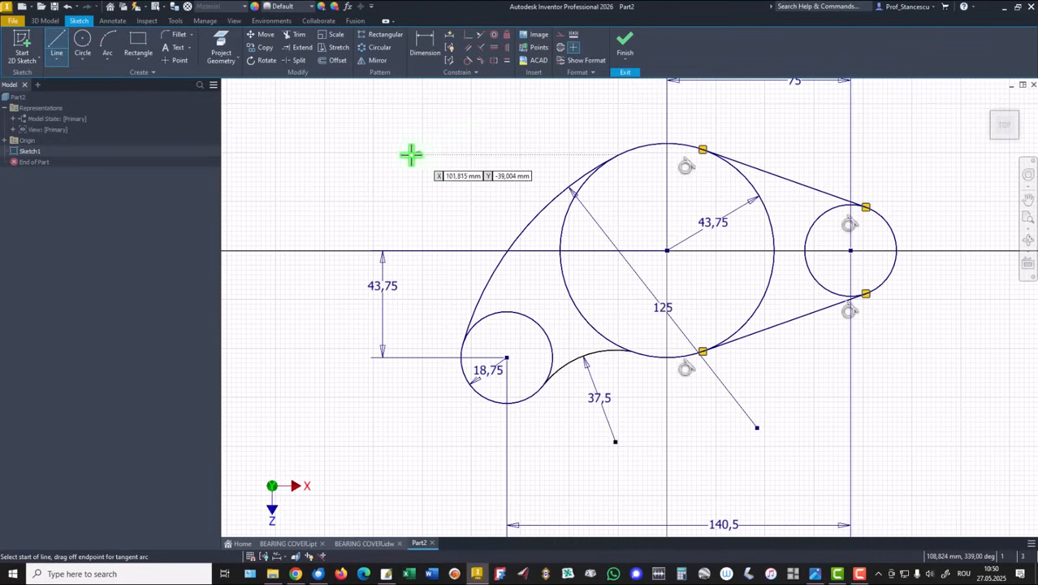
right_click(394, 134)
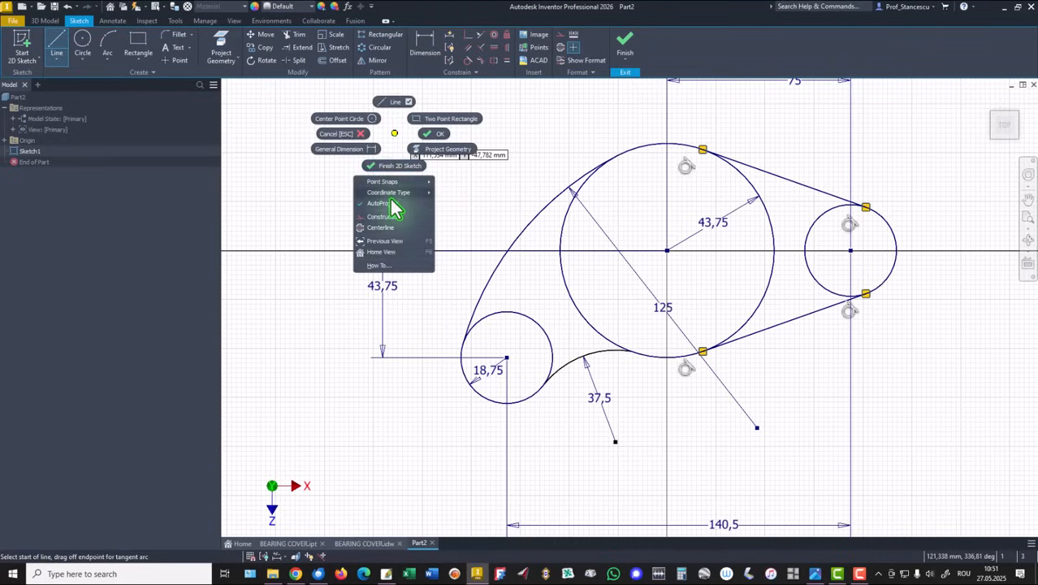
click(540, 145)
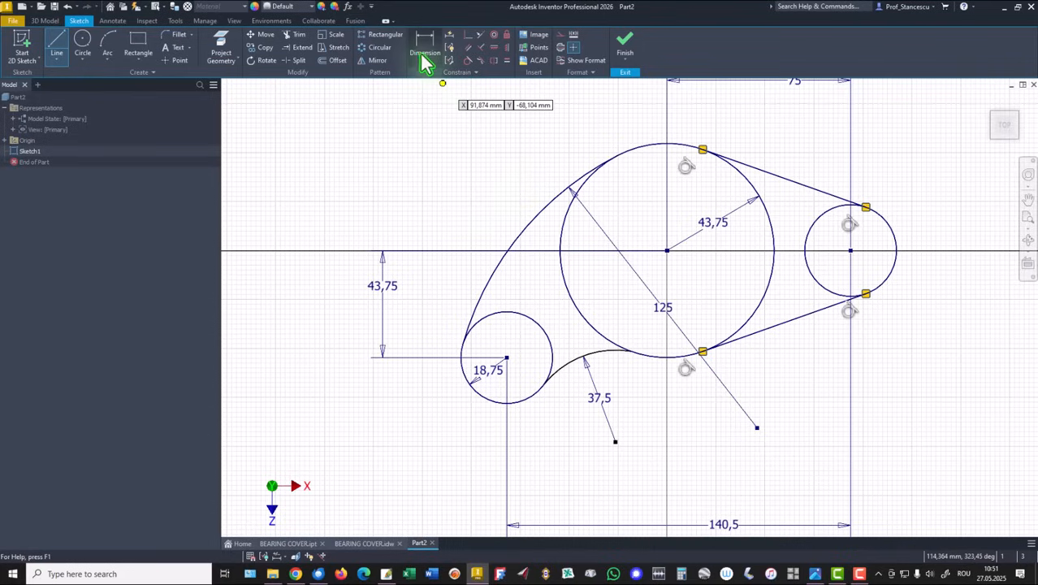
- Draw a 75 mm diameter circle concentric with the central circle
click(82, 42)
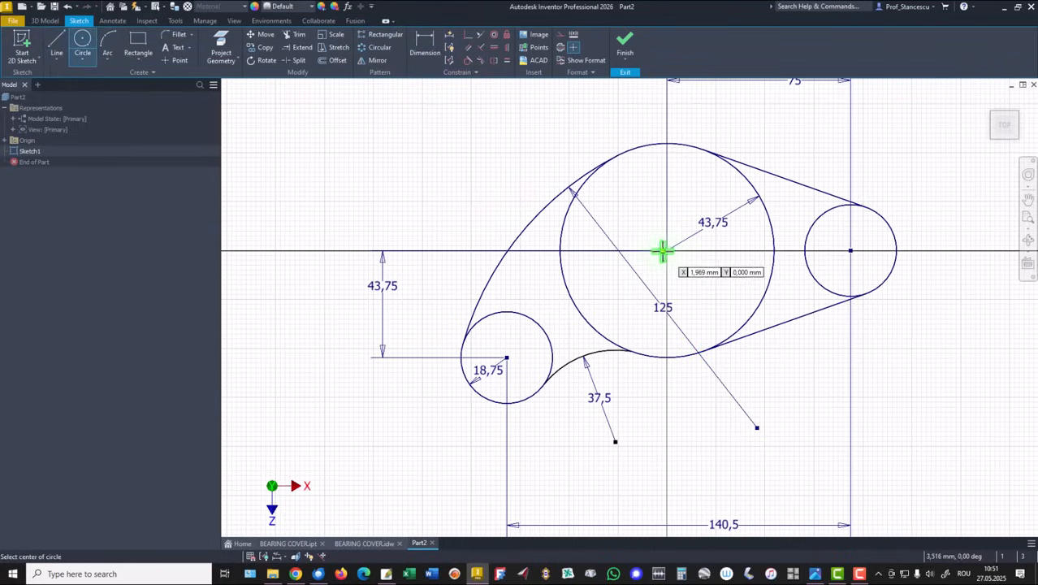
click(667, 250)
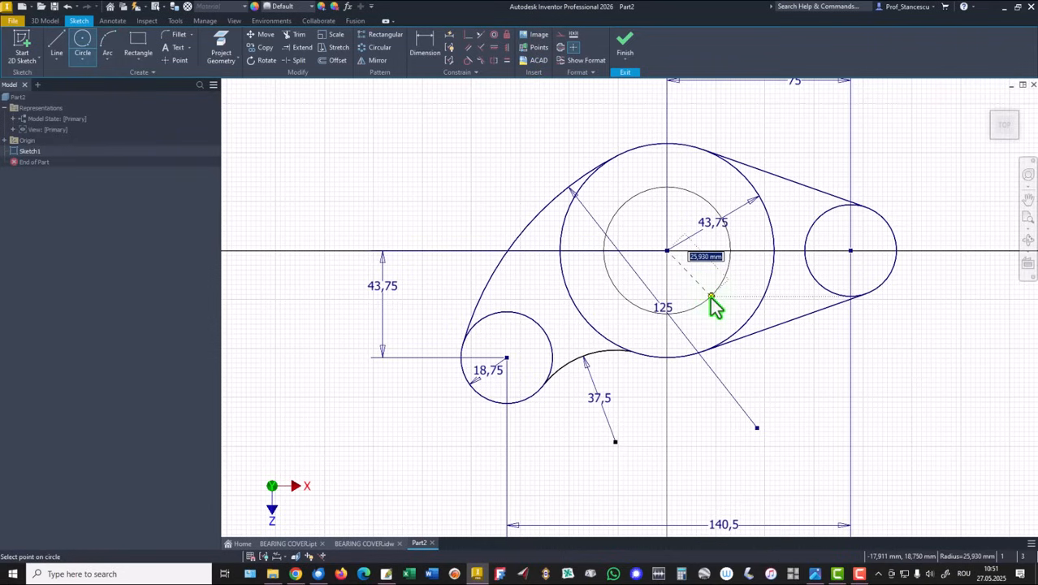
right_click(712, 299)
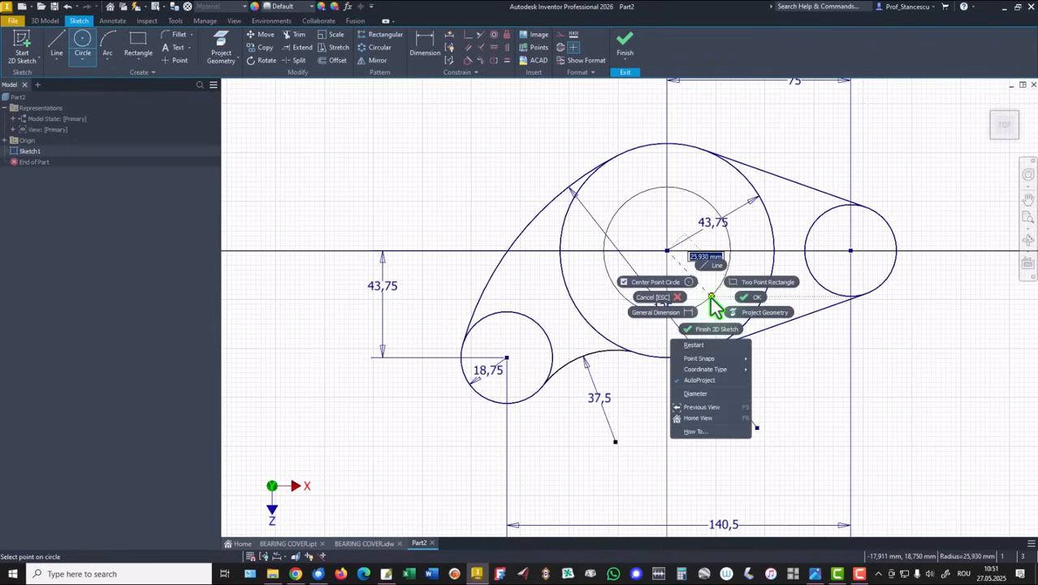
click(713, 395)
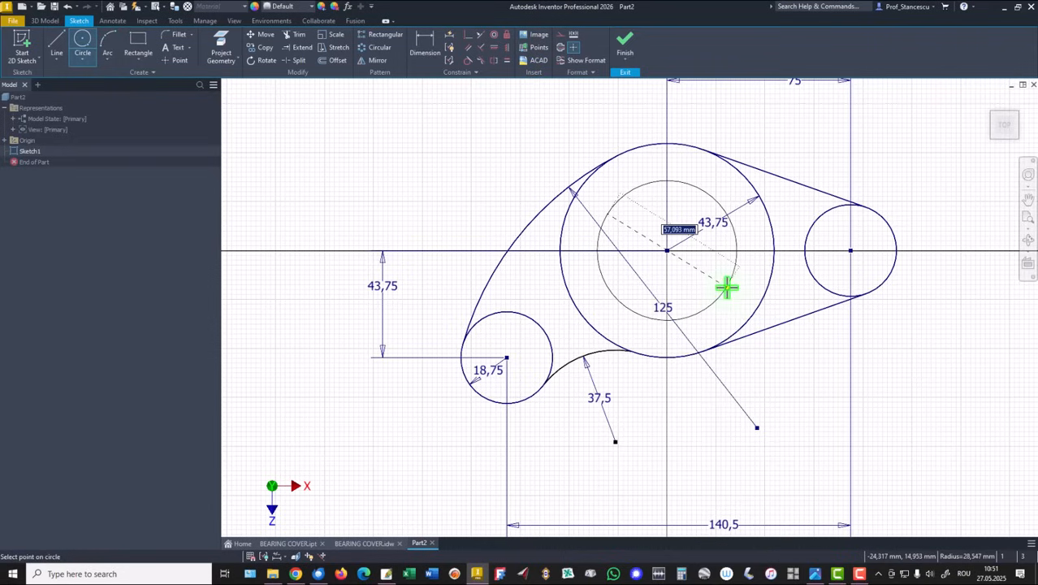
text(75)
key(Return)
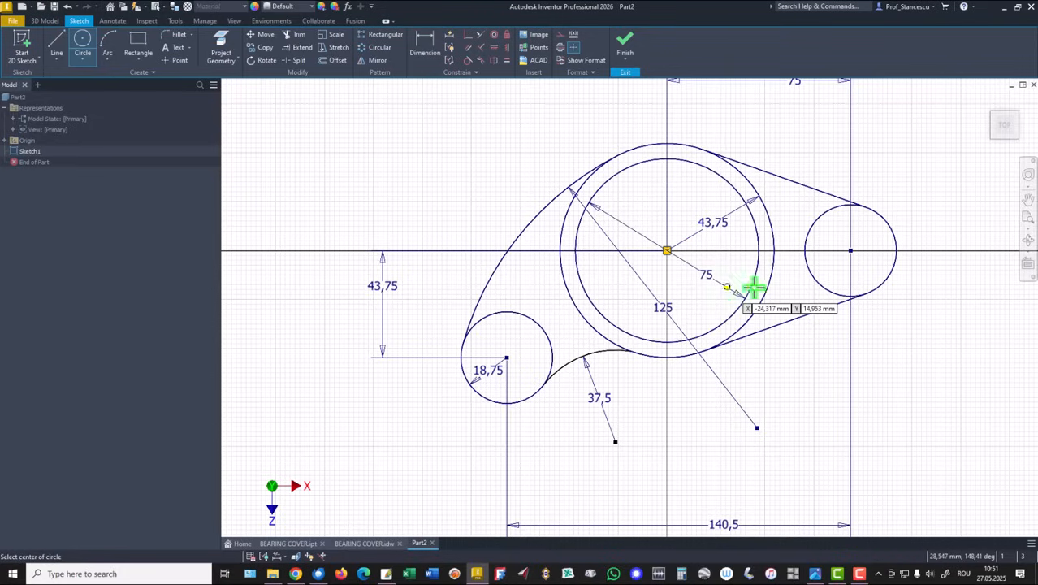
- Add a 22 mm diameter circle at the central circle's centre
click(667, 251)
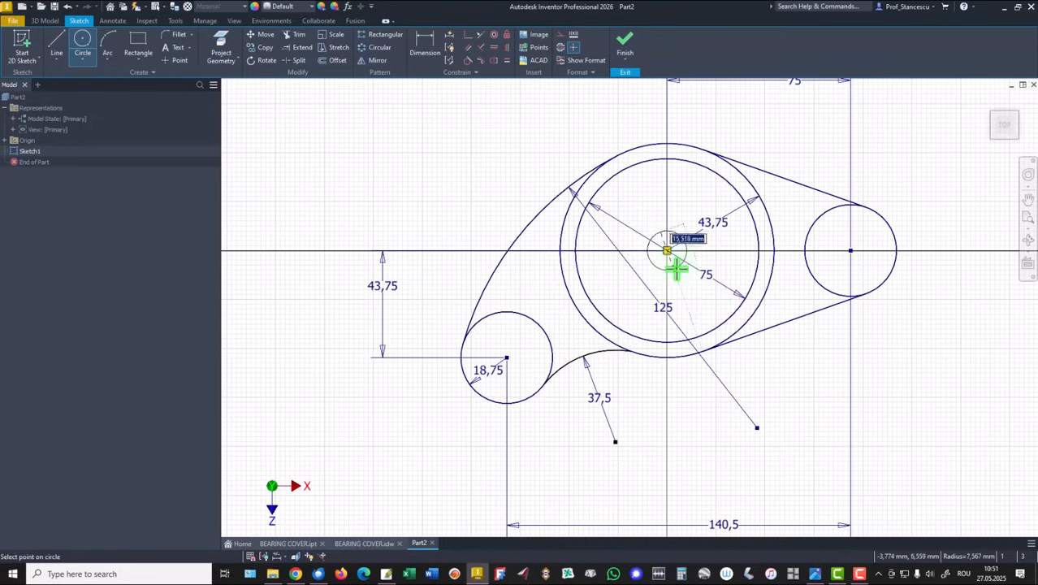
text(22)
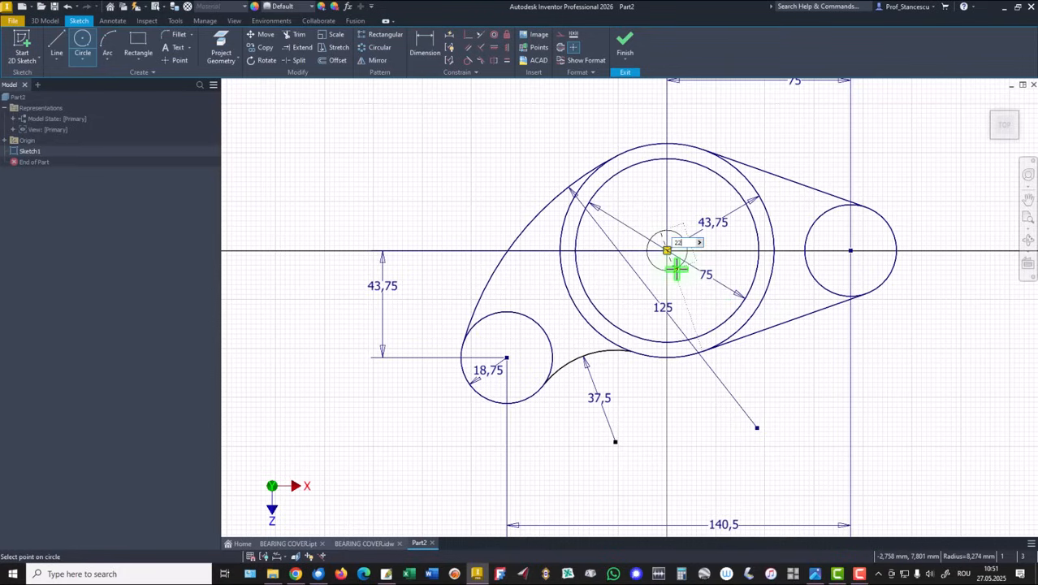
key(Return)
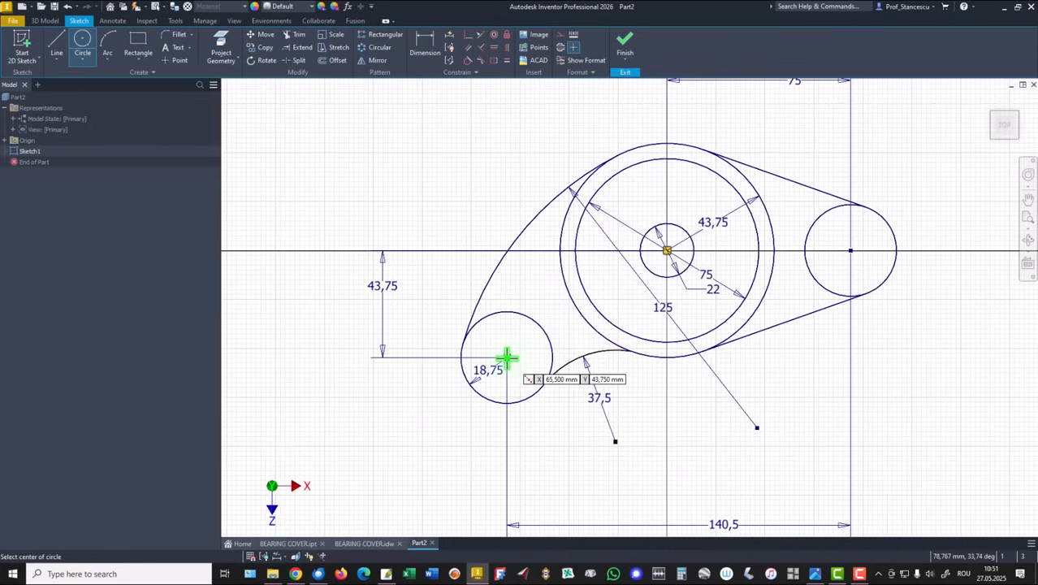
- Draw a 15,5 mm diameter circle at the lower-left circle's centre
click(507, 357)
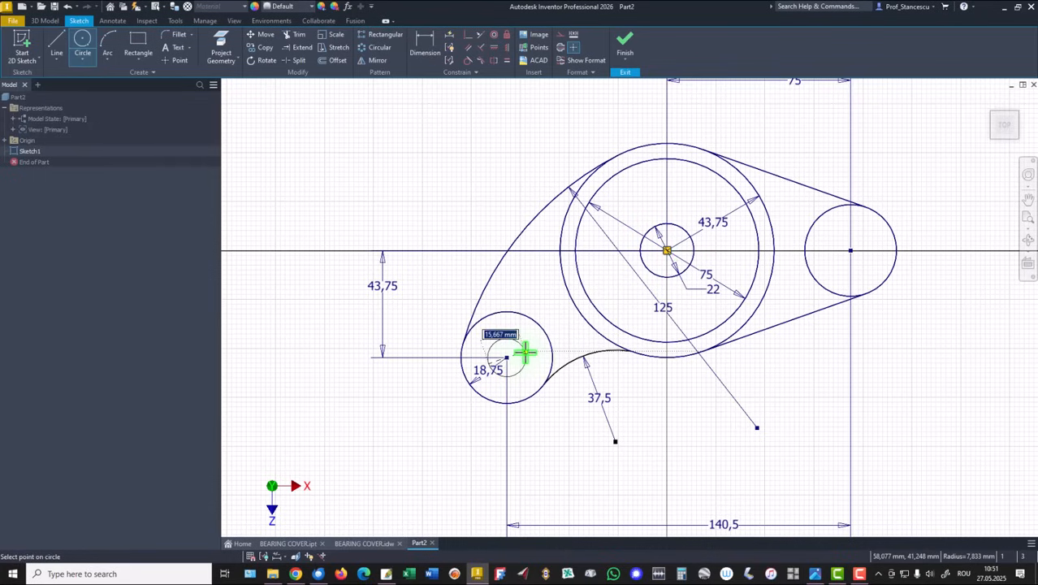
text(1)
key(BackSpace)
text(5,)
key(Return)
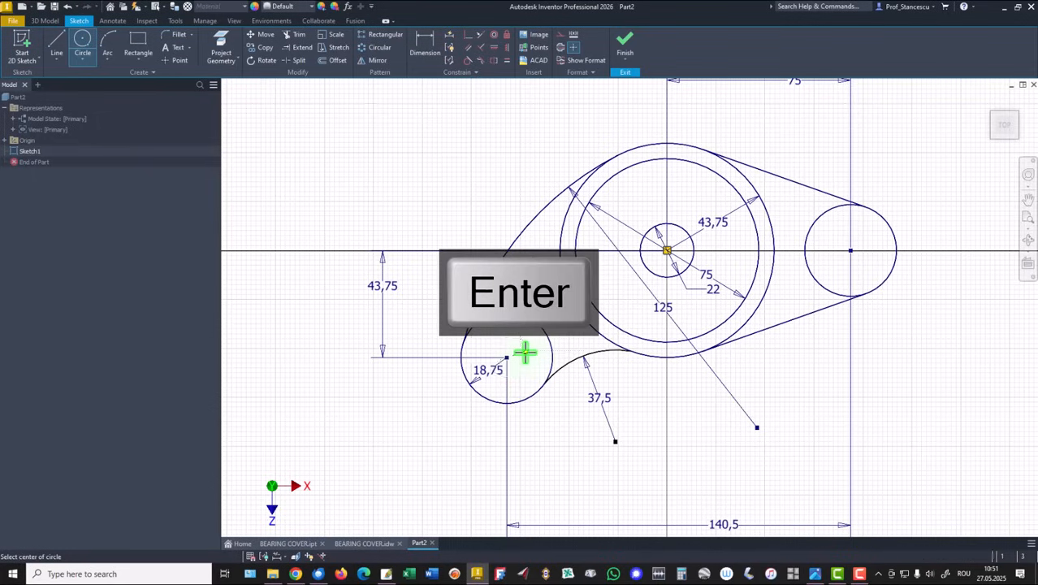
- Draw a small circle at the right circle's centre and make it equal to the lower-left 15,5 mm circle
click(851, 250)
click(866, 261)
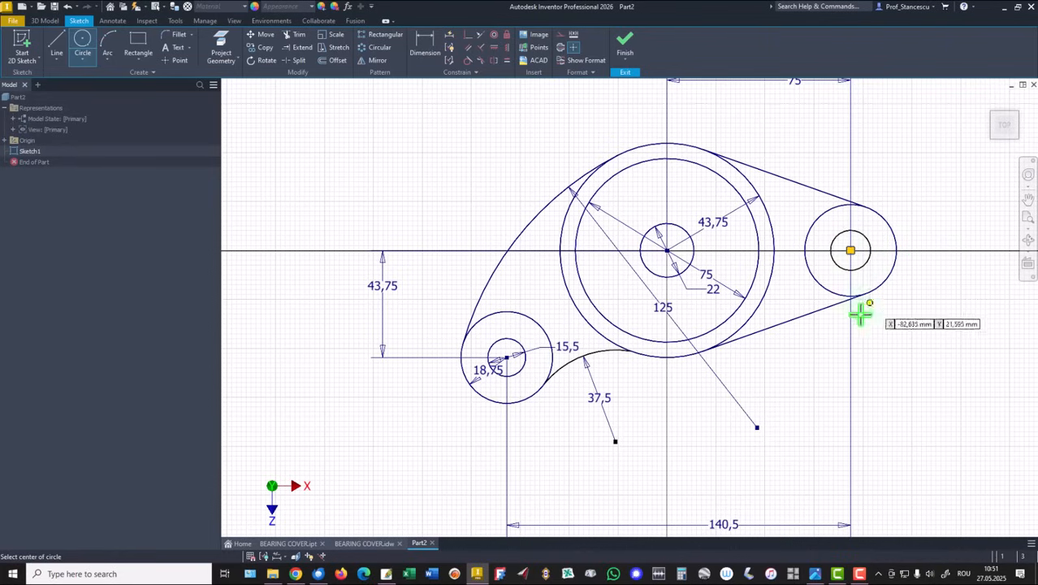
click(504, 59)
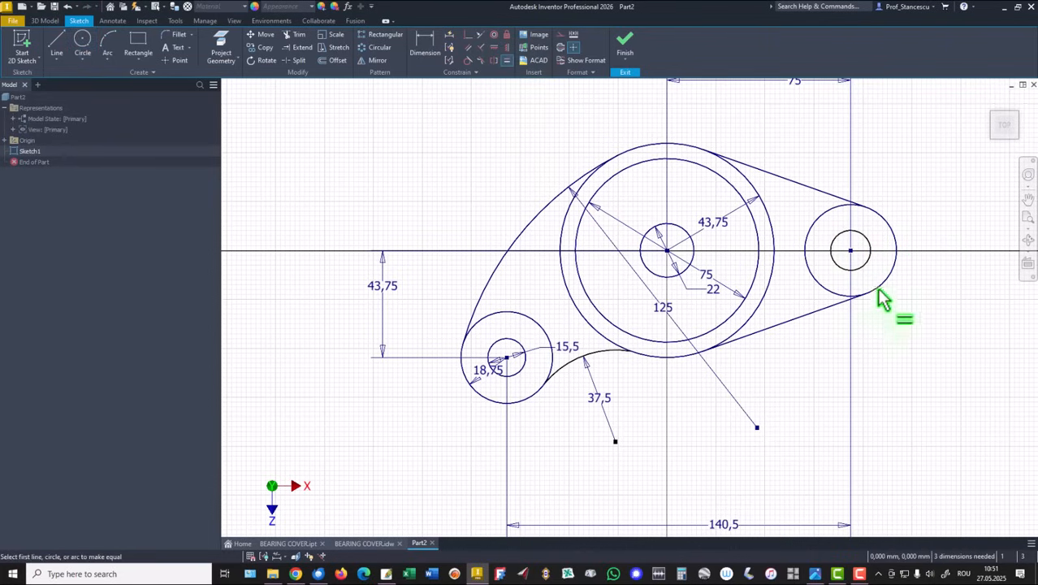
click(853, 269)
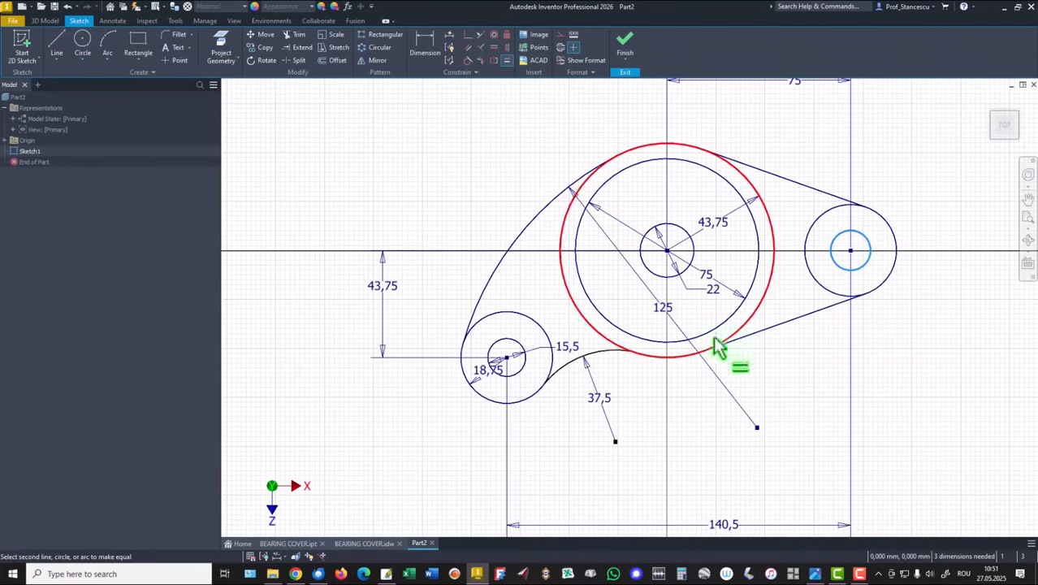
click(519, 375)
right_click(443, 149)
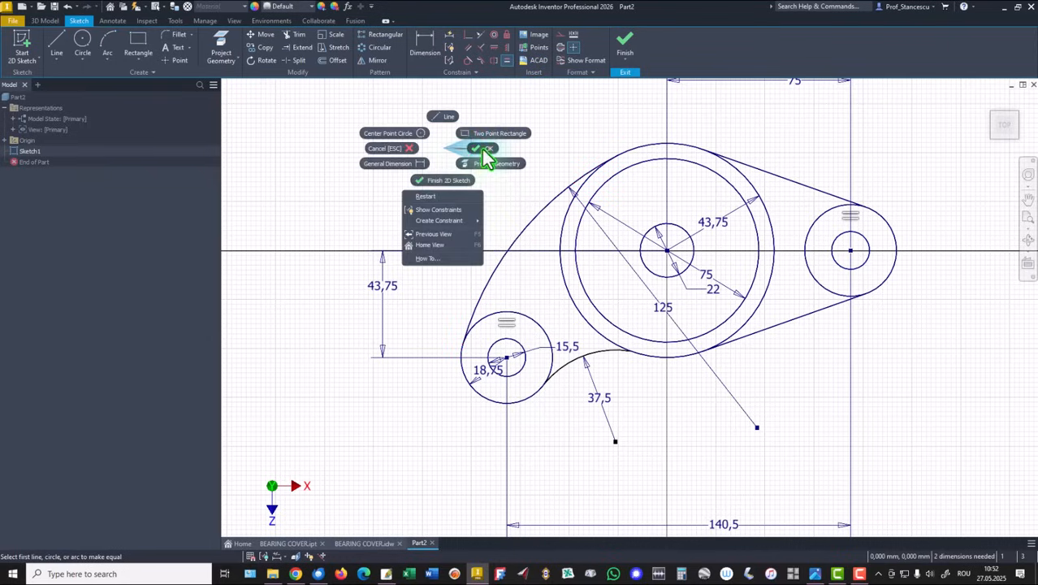
click(484, 150)
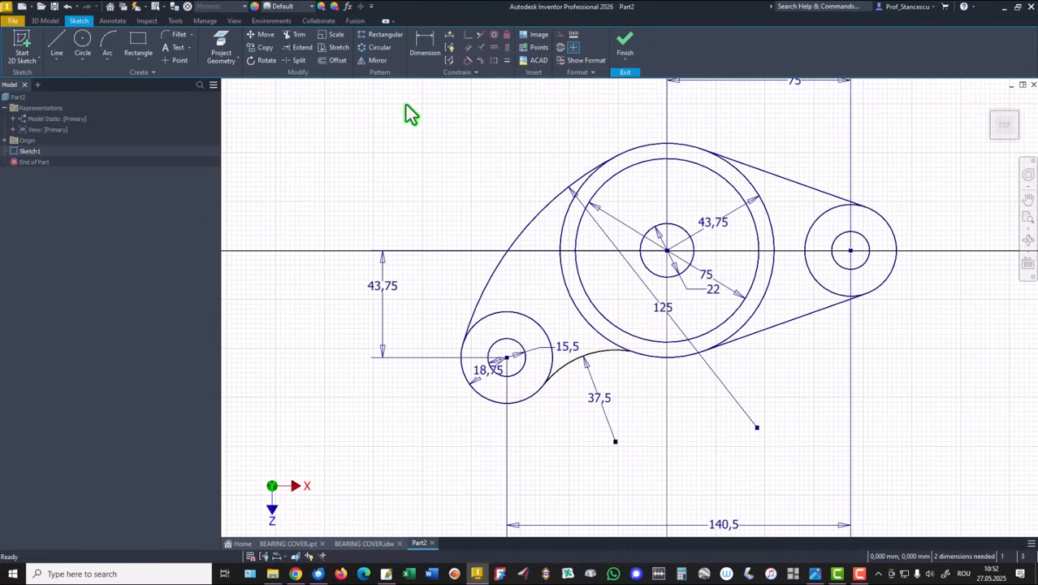
- Make the 37,5 mm arc tangent to both the lower-left outer circle and the central outer circle
click(467, 60)
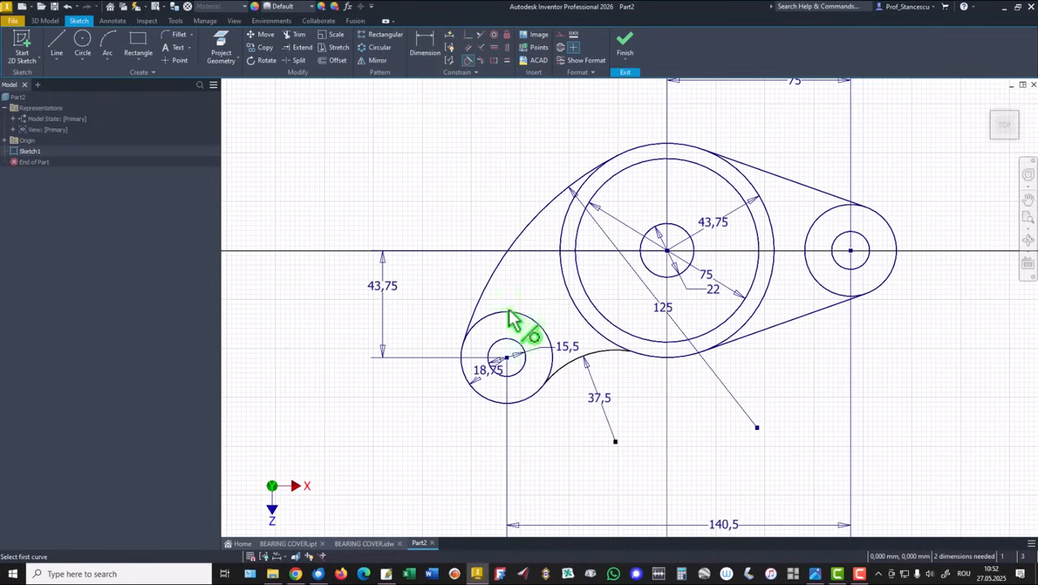
click(573, 364)
click(551, 377)
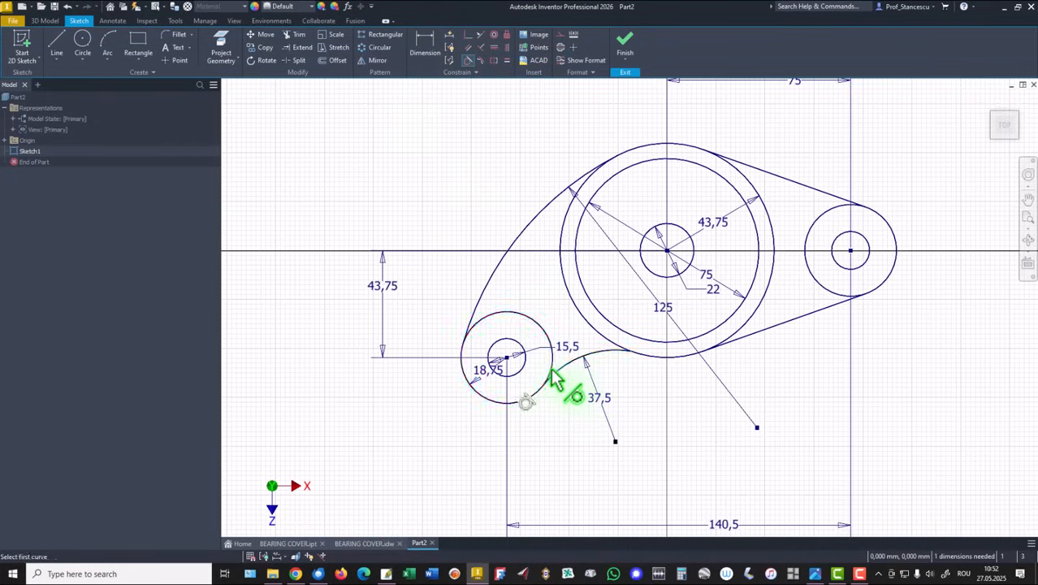
click(609, 360)
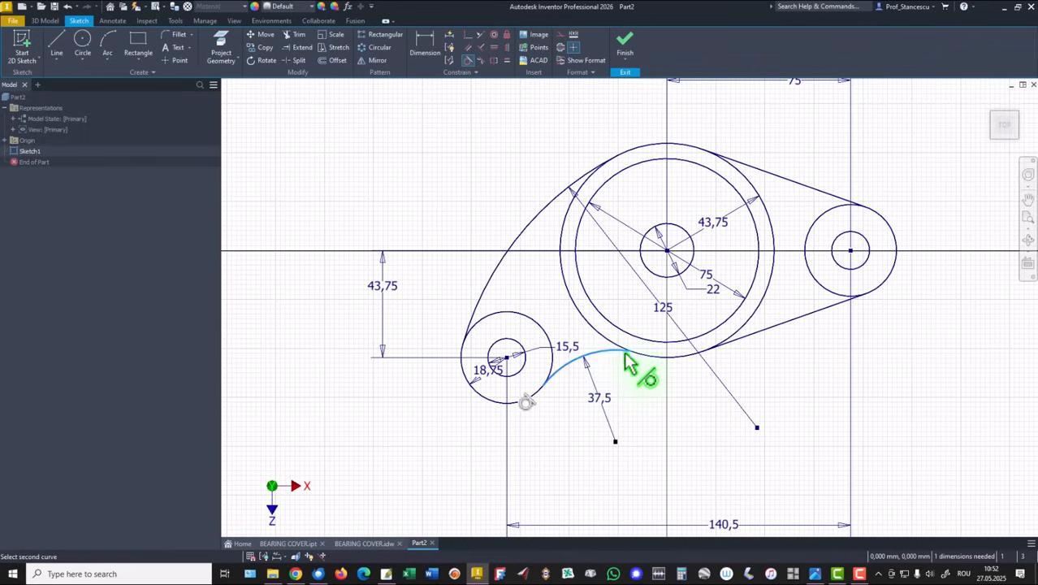
click(665, 360)
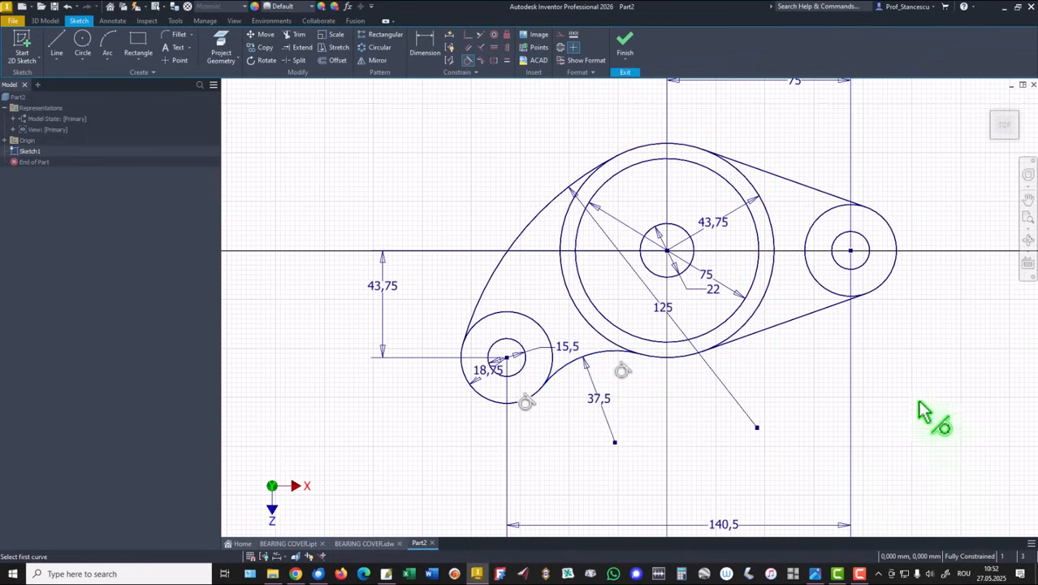
right_click(410, 166)
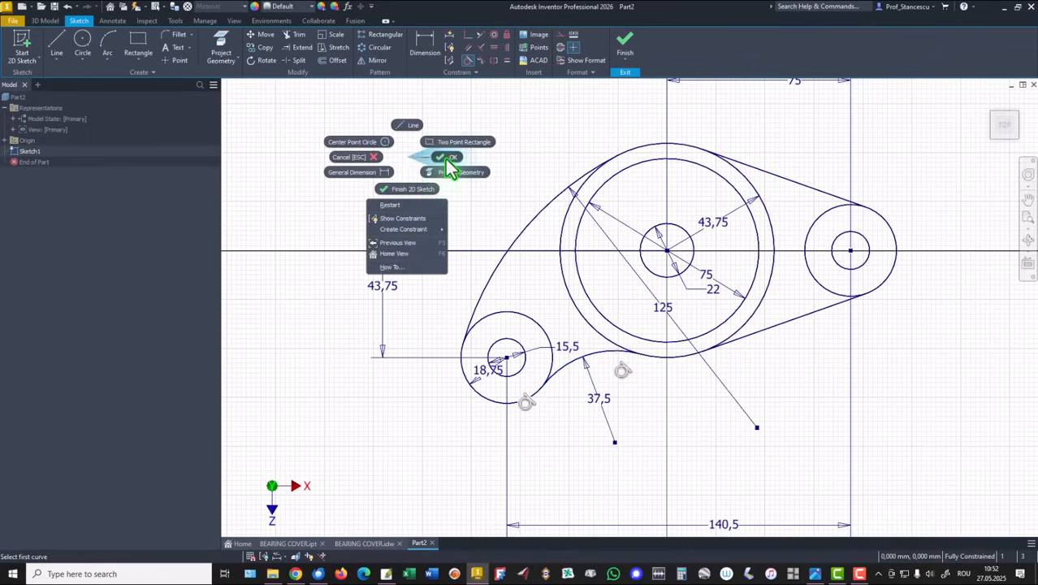
click(444, 167)
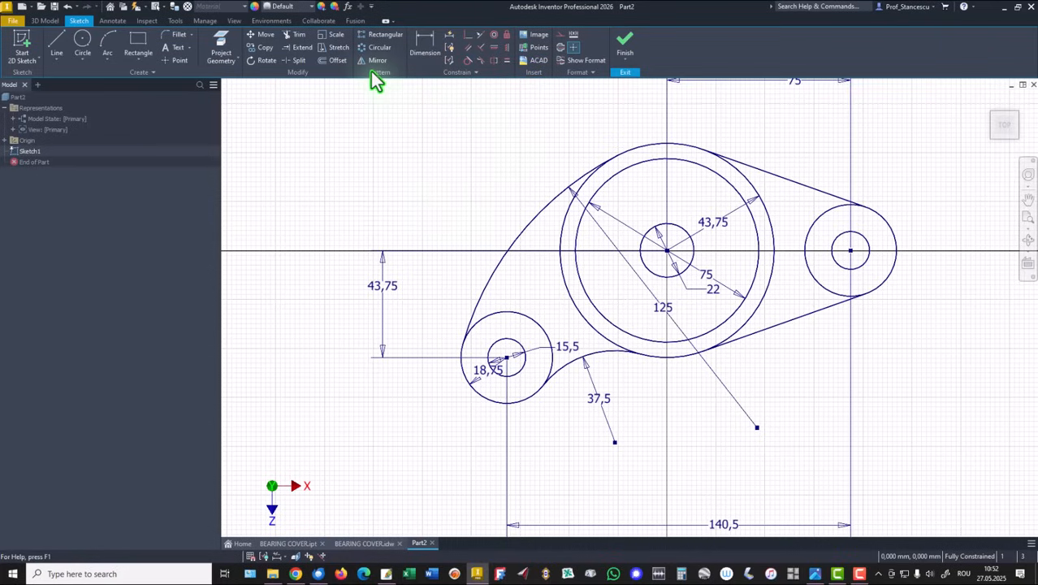
- Trim the inner portions of the lower-left and right outer circles and the right-hand portion of the central outer circle between the tangent lines
click(295, 35)
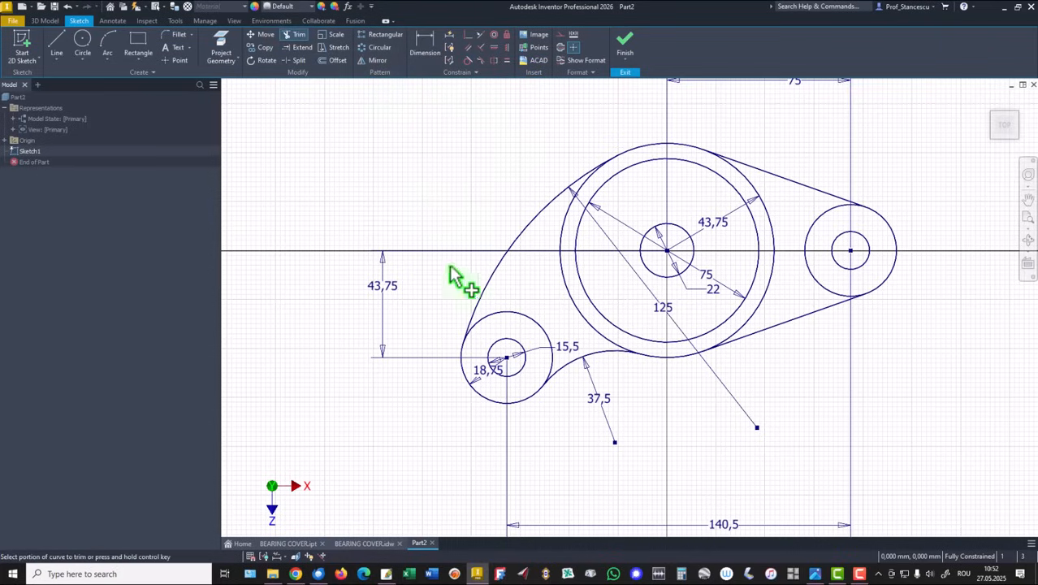
click(518, 321)
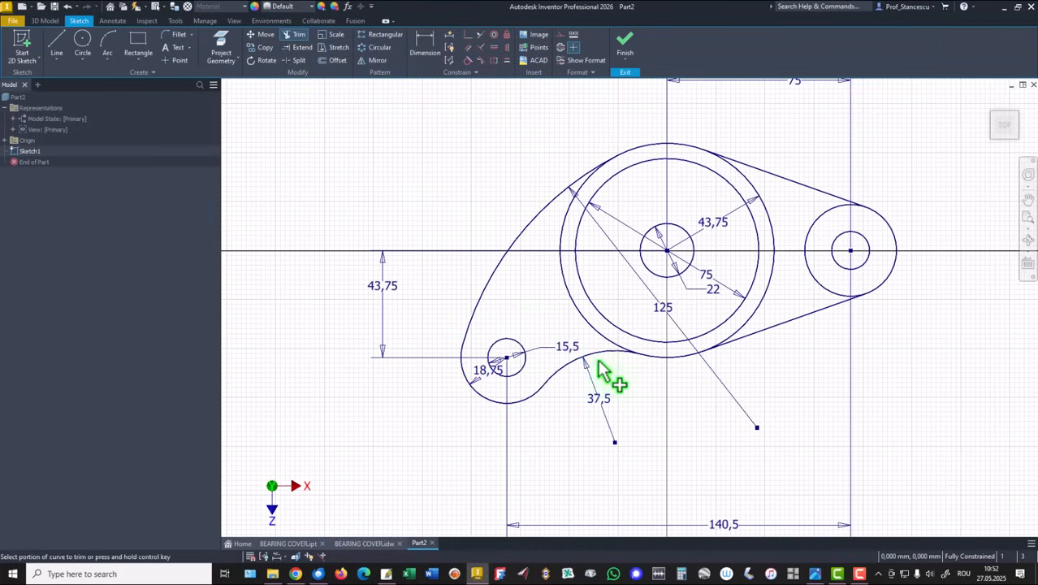
click(826, 296)
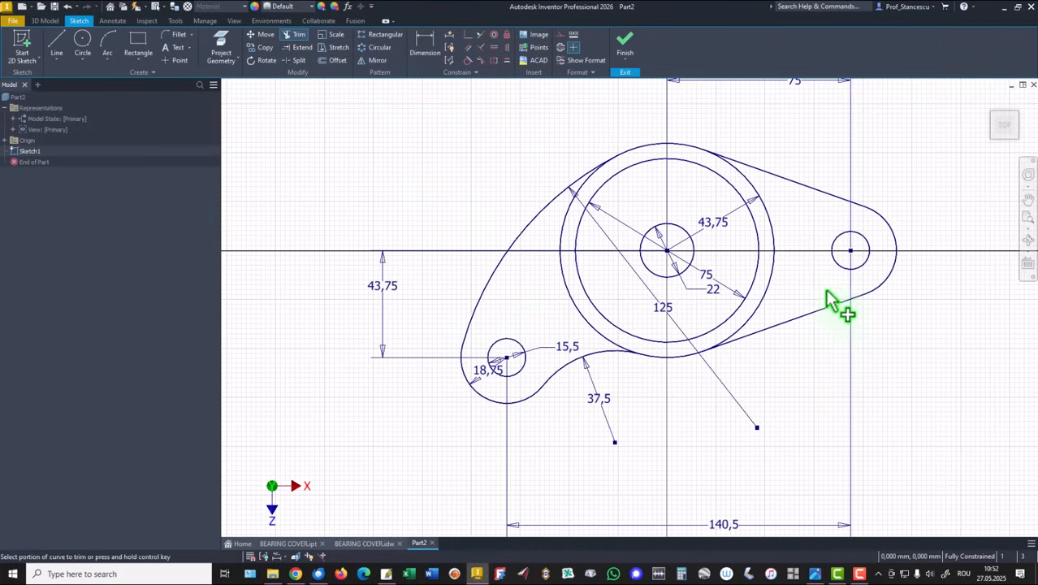
click(774, 290)
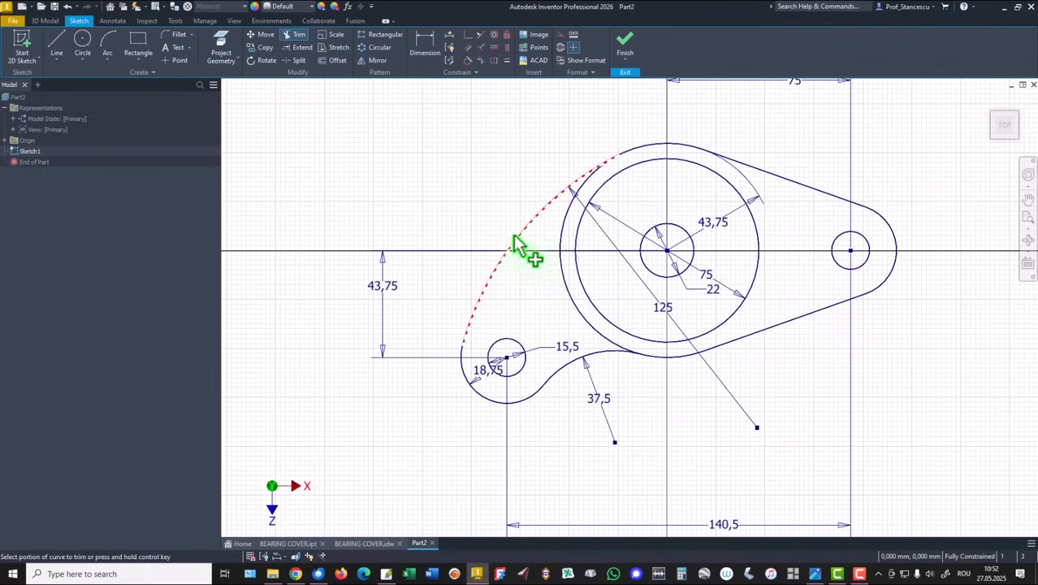
right_click(436, 156)
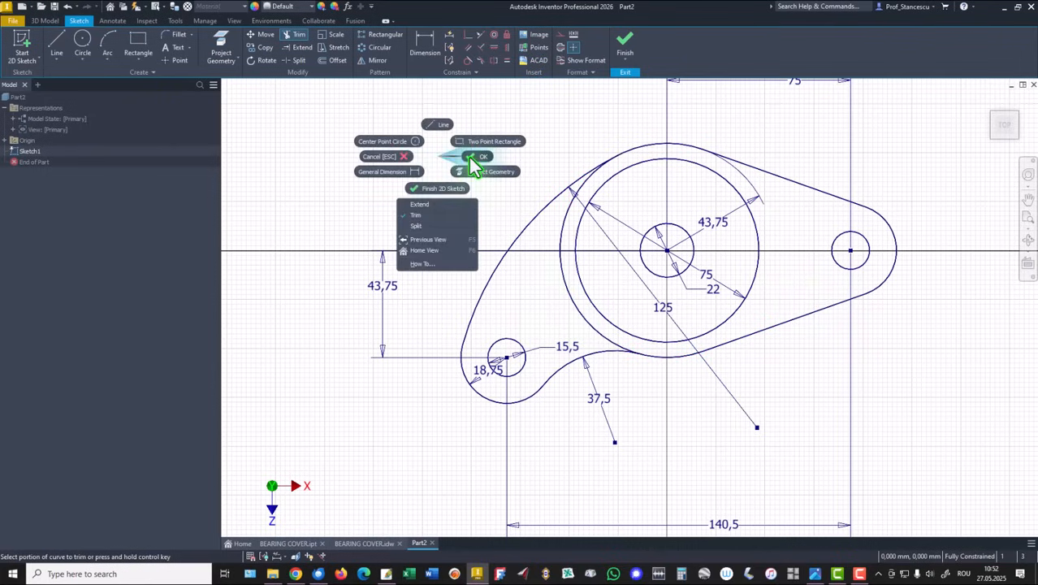
click(471, 157)
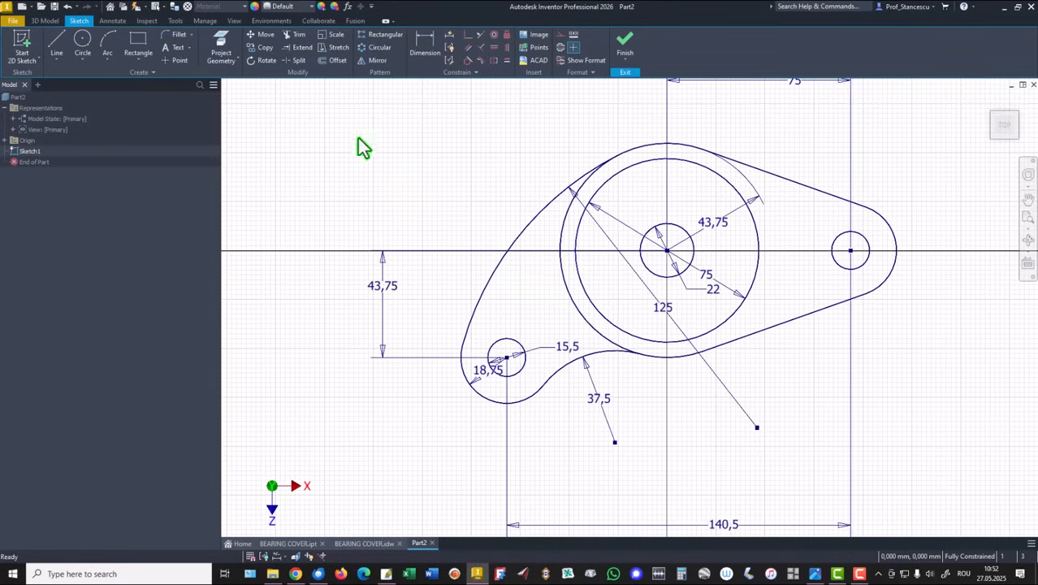
- Split the central outer arc where it meets the 37,5 mm arc
click(300, 63)
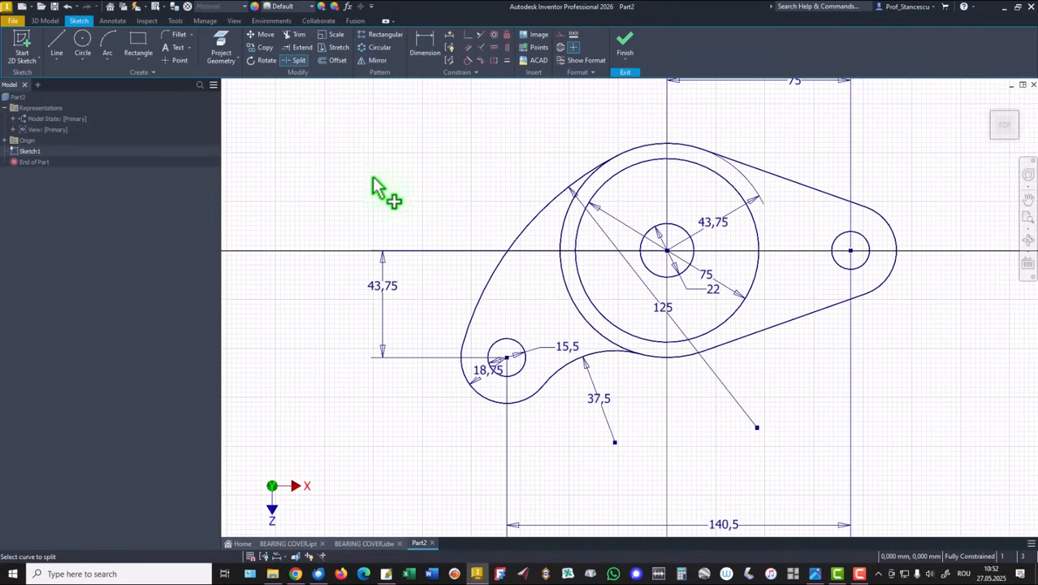
click(573, 245)
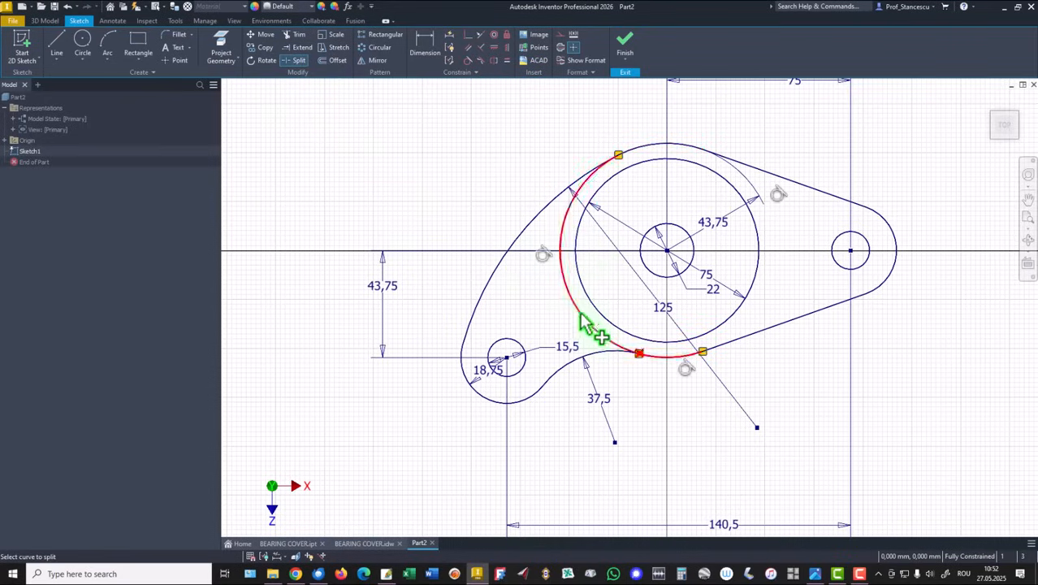
right_click(646, 414)
click(691, 408)
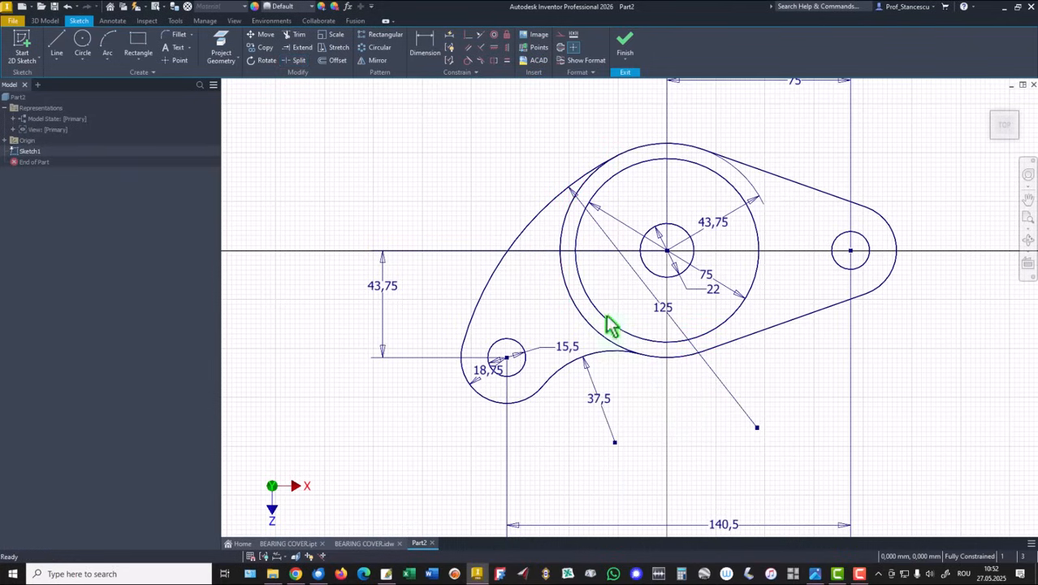
- Switch the central outer circle's left arc to construction geometry and back to normal geometry
click(588, 314)
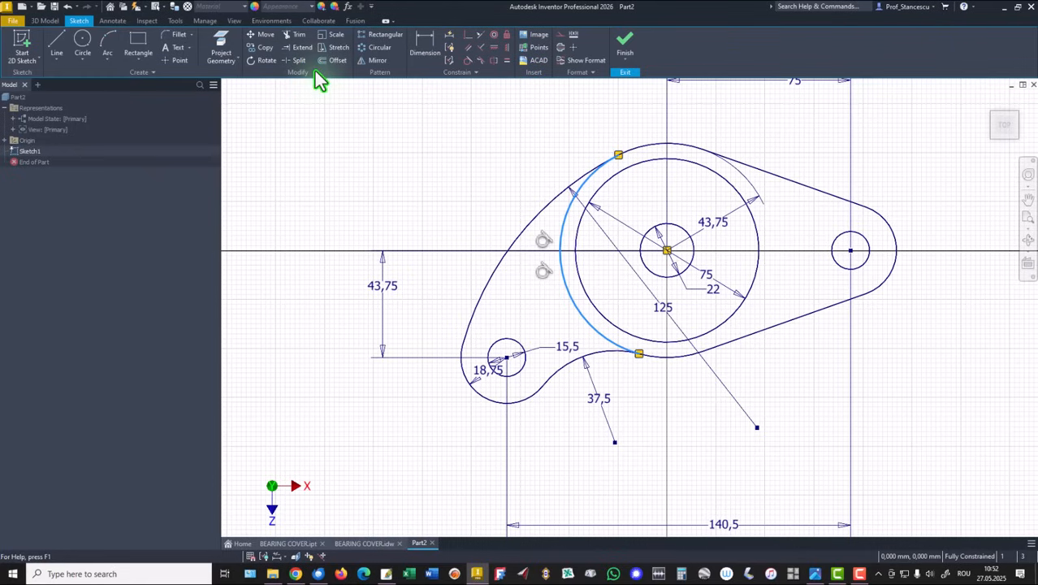
right_click(355, 169)
click(404, 167)
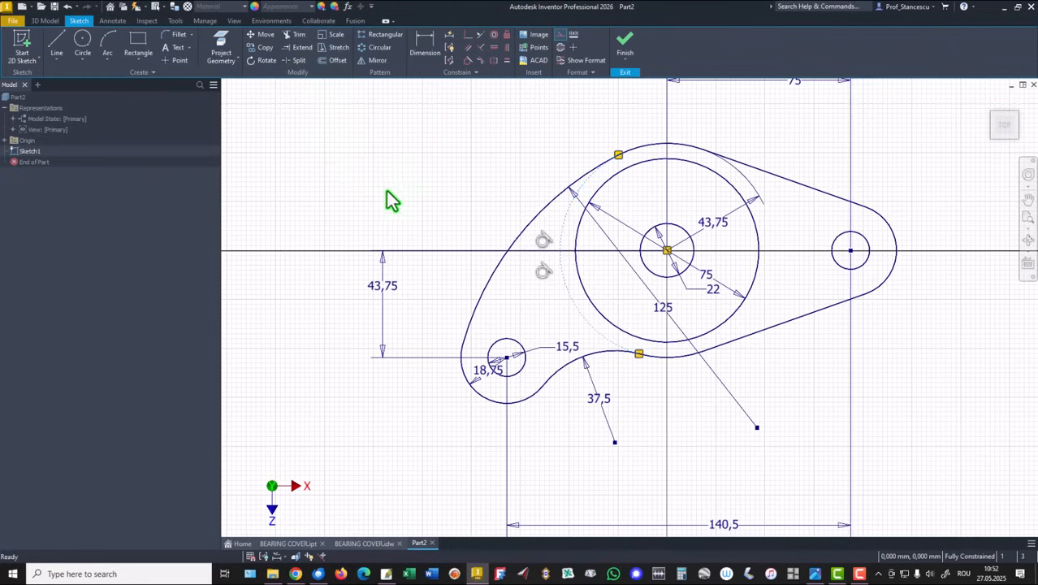
right_click(394, 117)
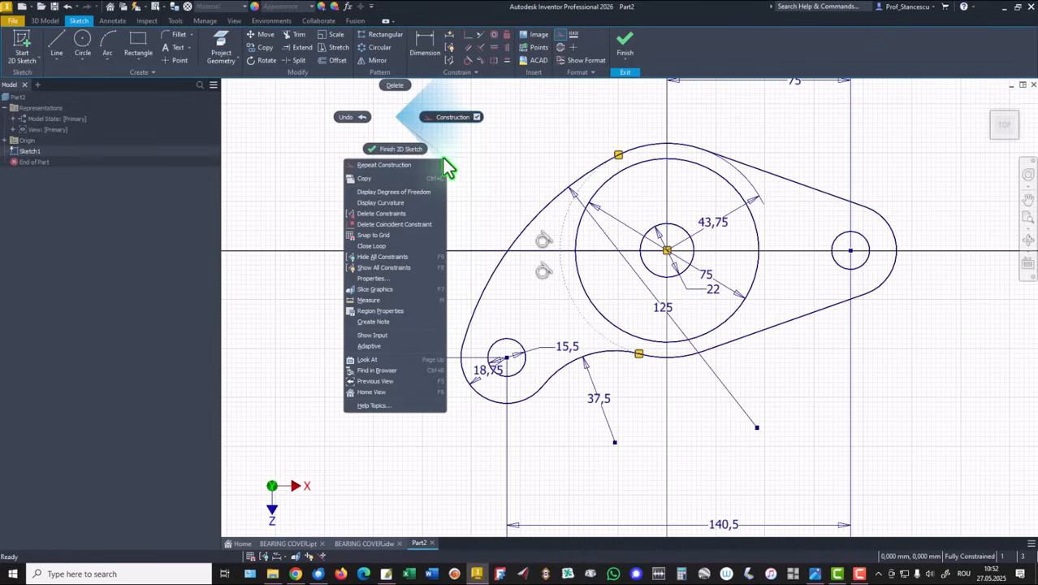
click(443, 147)
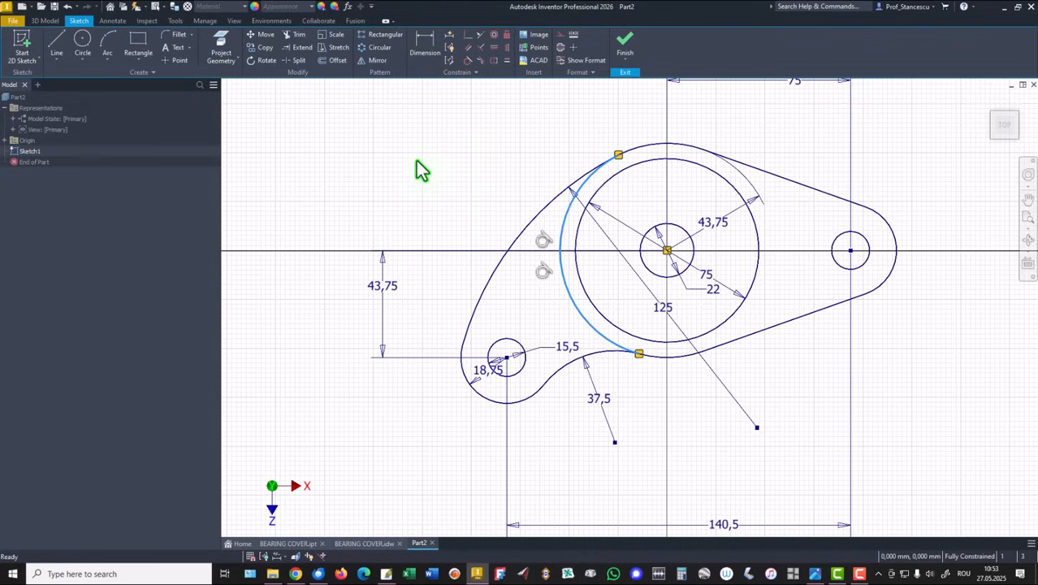
key(Escape)
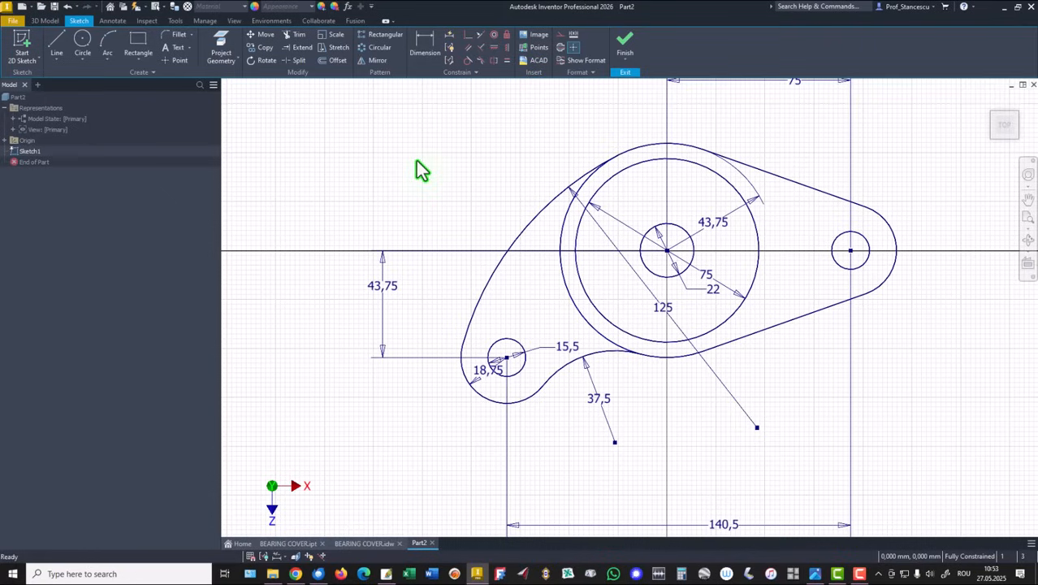
- Convert the central outer circle's left arc, between the 125 mm and 37,5 mm arcs, to construction geometry
click(562, 294)
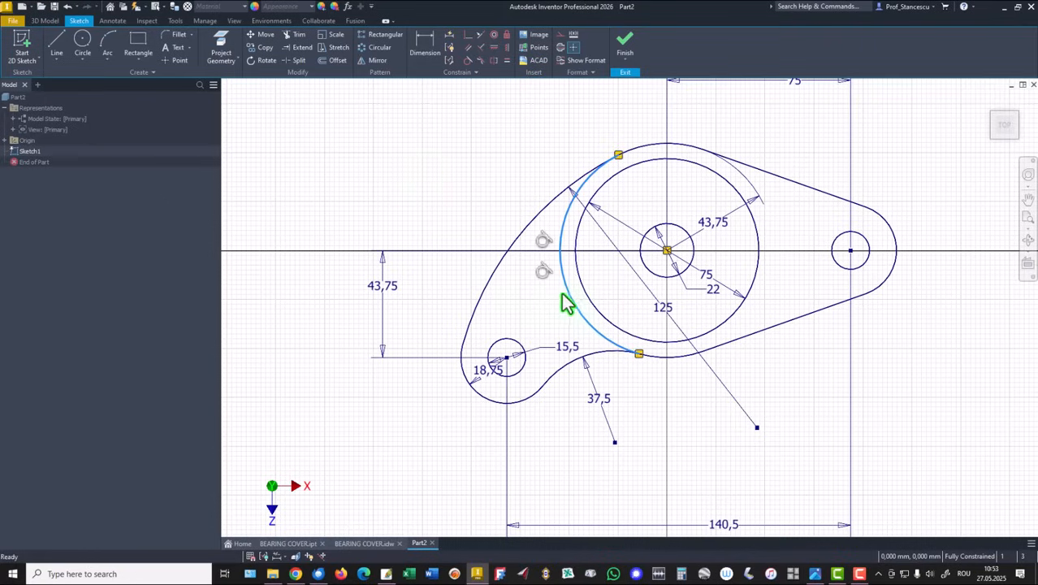
right_click(441, 185)
click(478, 181)
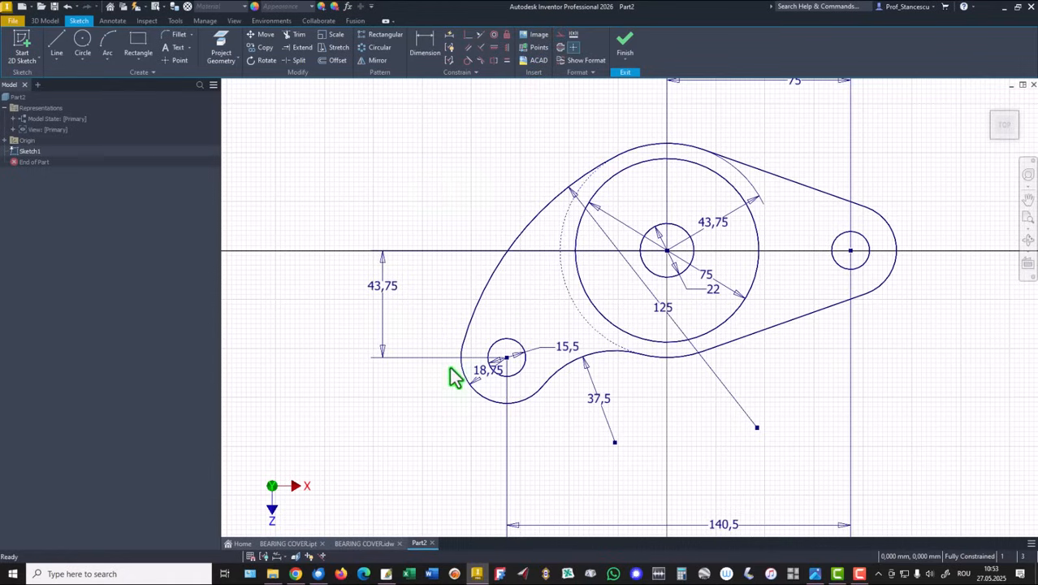
- Move the 18,75 radius dimension outside the lower-left arc and bring the 140,5, 75 and vertical 43,75 dimensions closer to the outline
drag(481, 372, 453, 408)
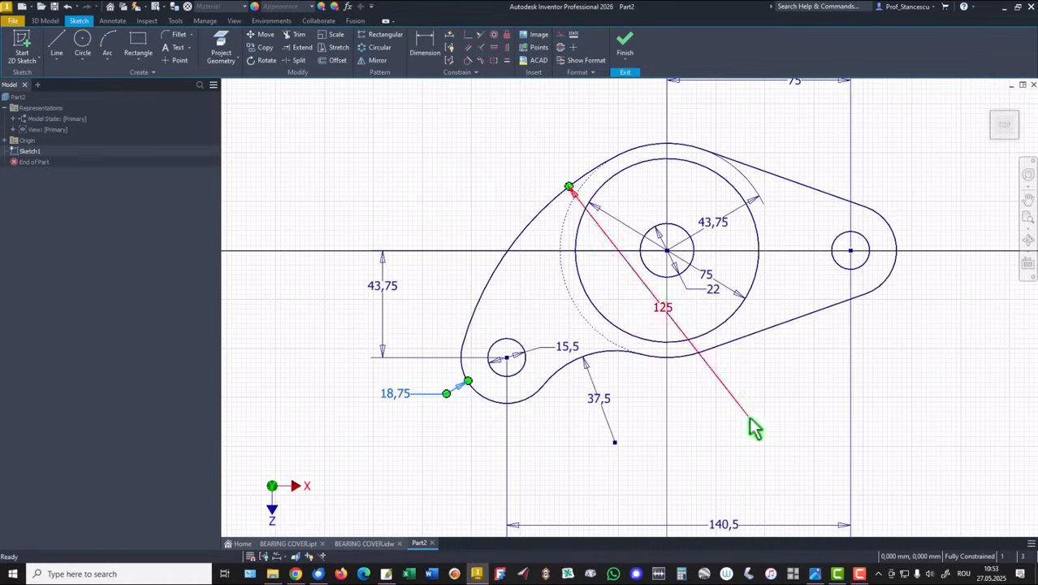
click(909, 158)
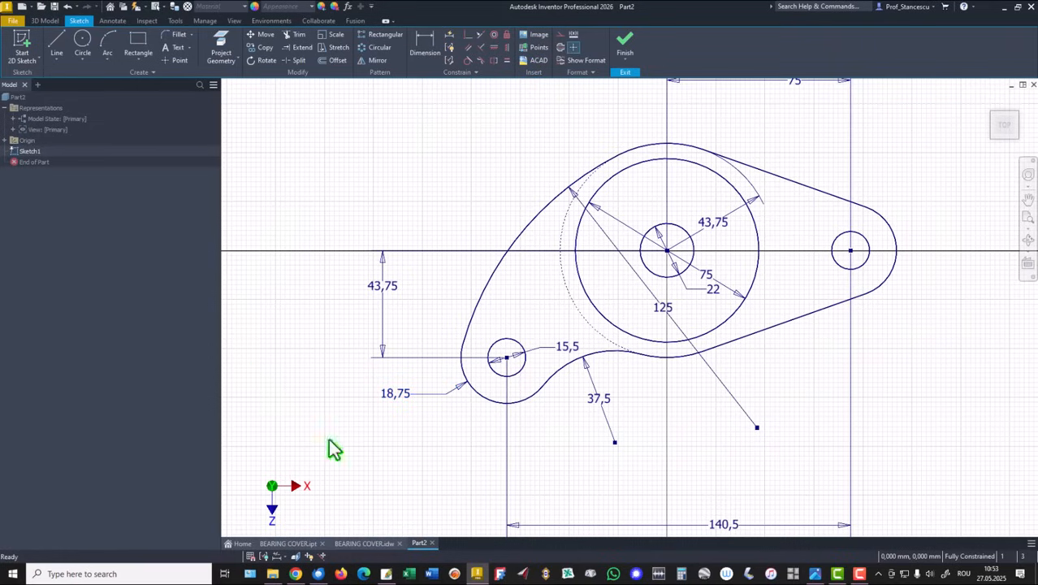
drag(723, 528, 712, 472)
click(379, 159)
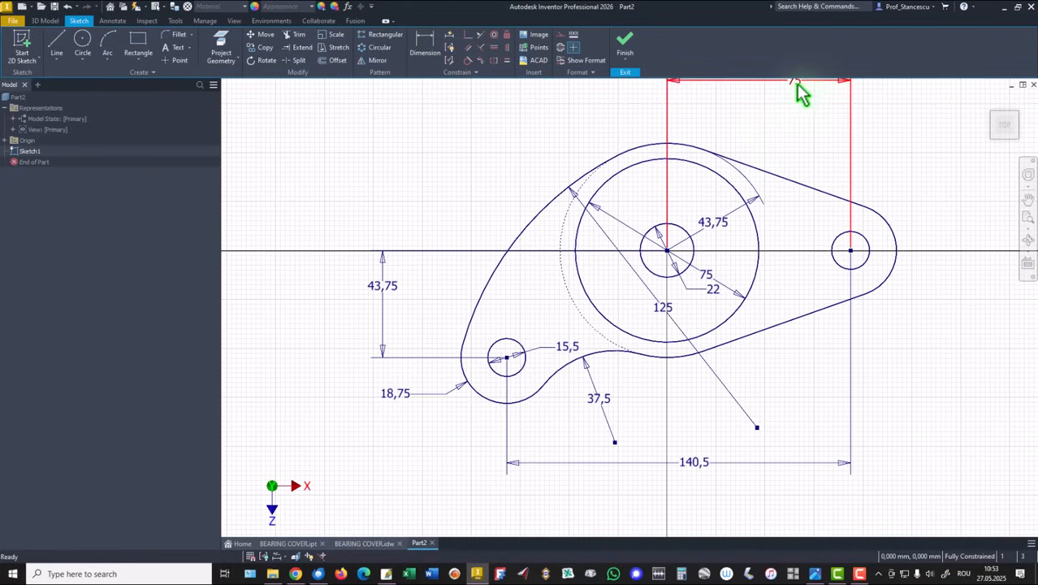
drag(793, 93, 763, 122)
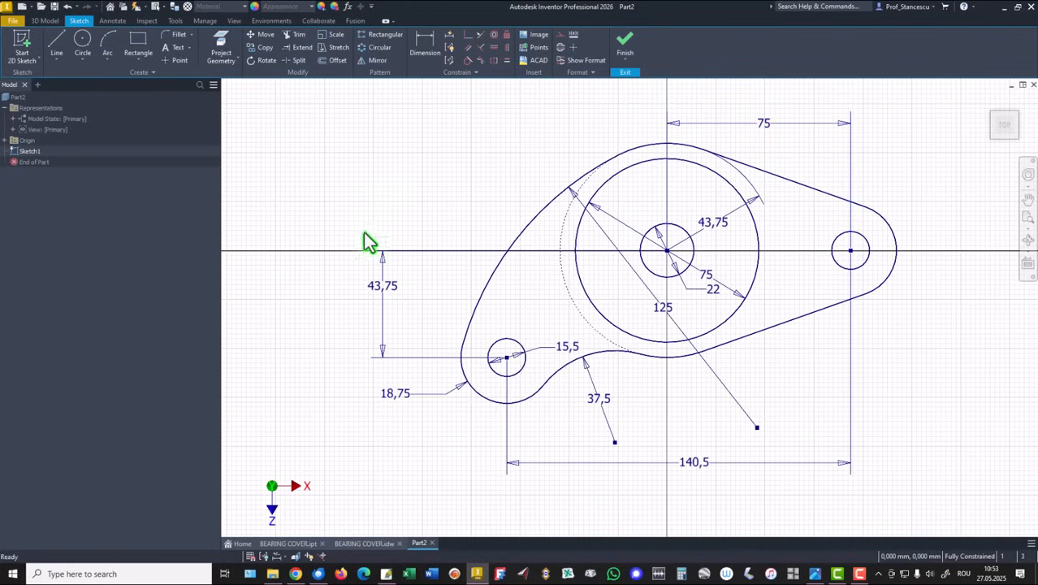
drag(398, 298, 422, 299)
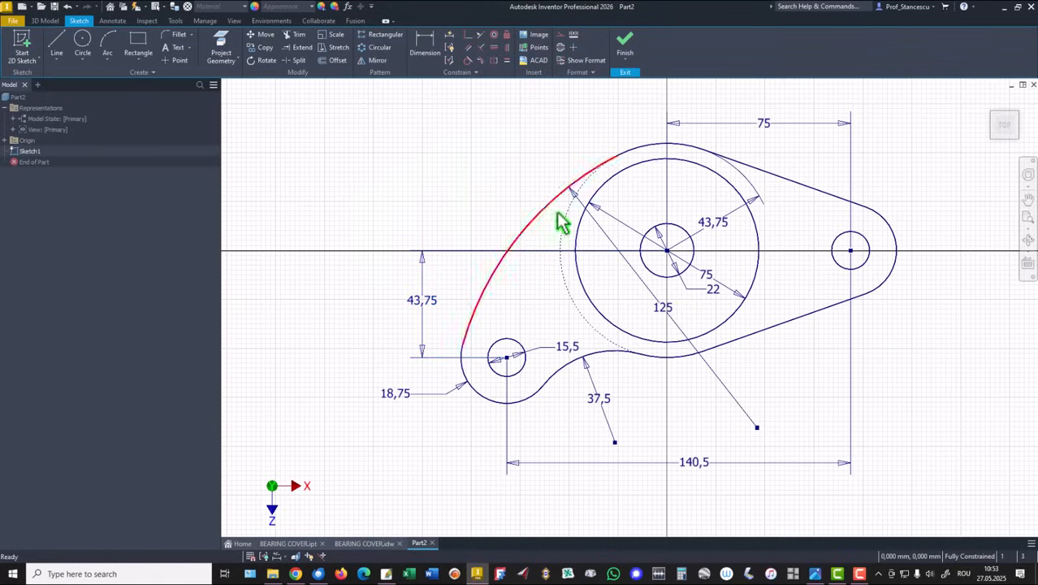
- Reposition the 125 radius dimension lower on its arc and the 22 diameter dimension to the lower left of the central hole
drag(656, 306, 543, 312)
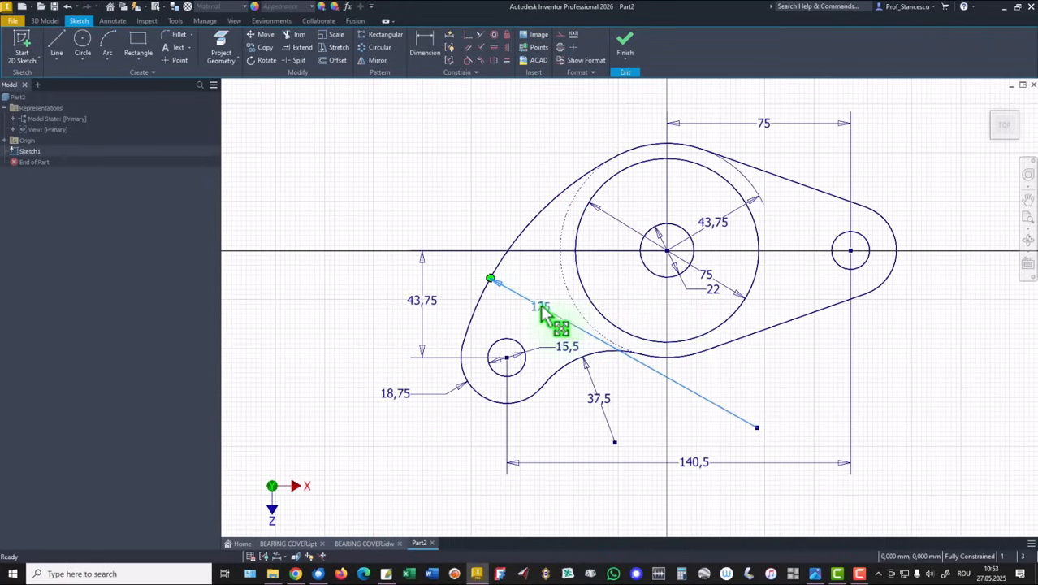
click(493, 179)
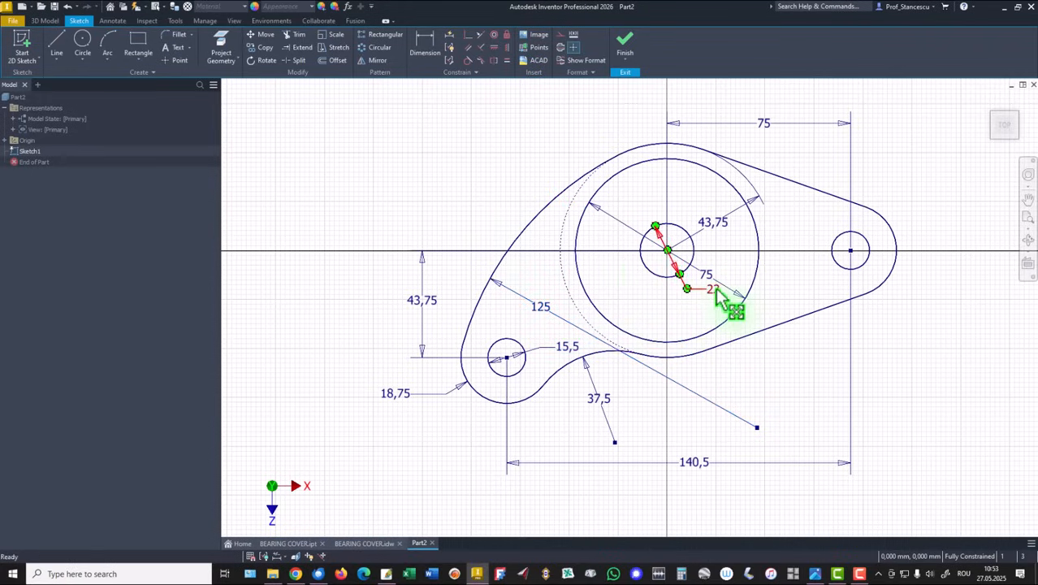
drag(717, 301, 654, 306)
click(903, 355)
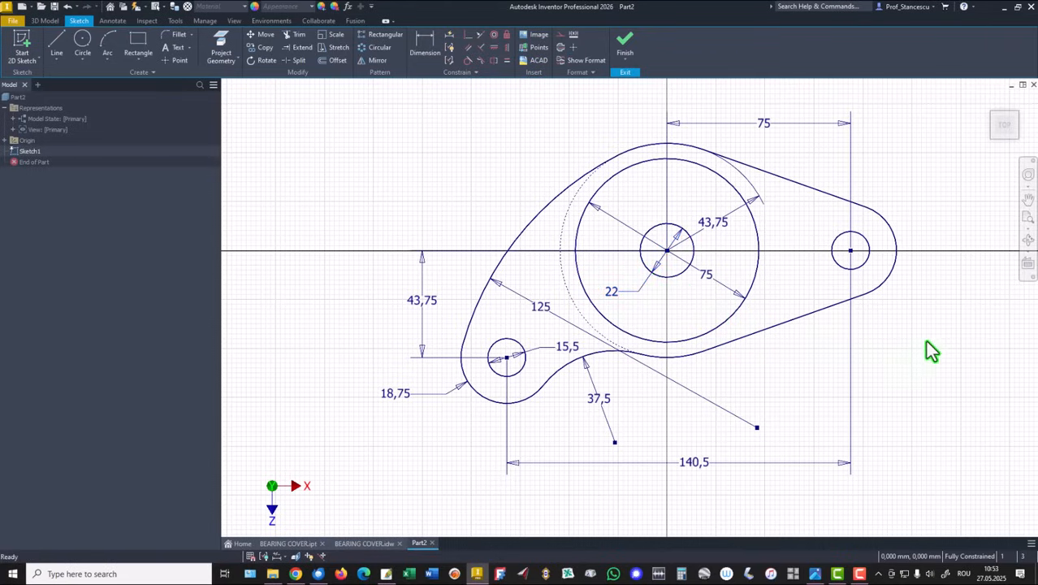
- Finish the sketch and extrude the whole outline, including all inner circle regions, 30 mm downward in the flipped direction
click(622, 41)
key(F6)
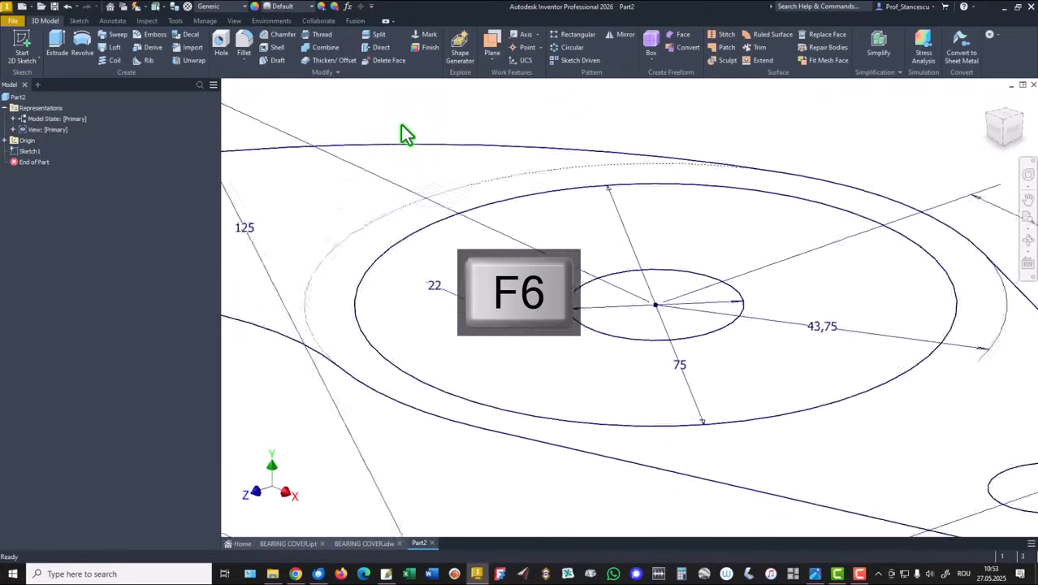
click(57, 45)
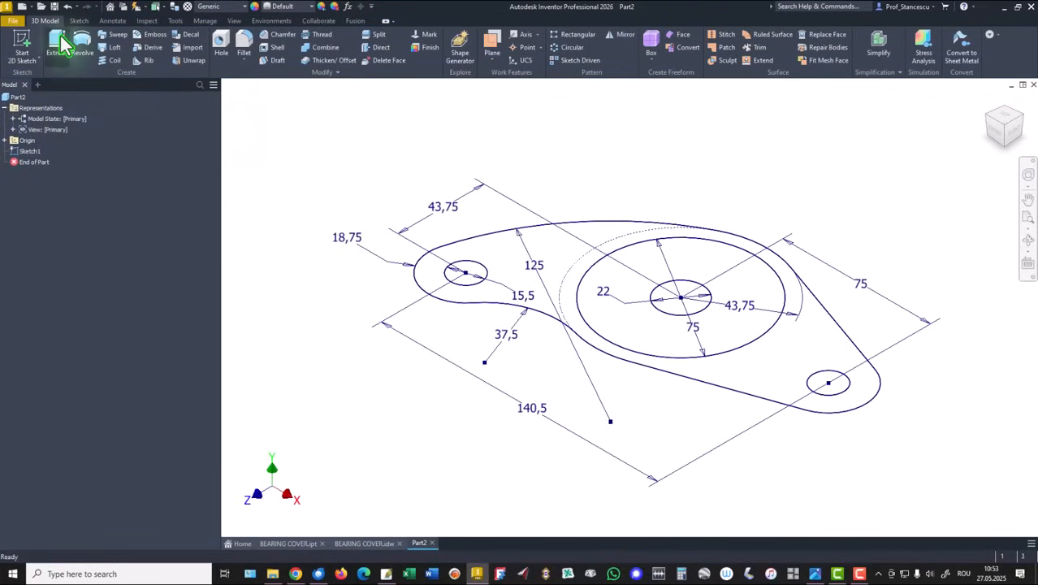
click(418, 291)
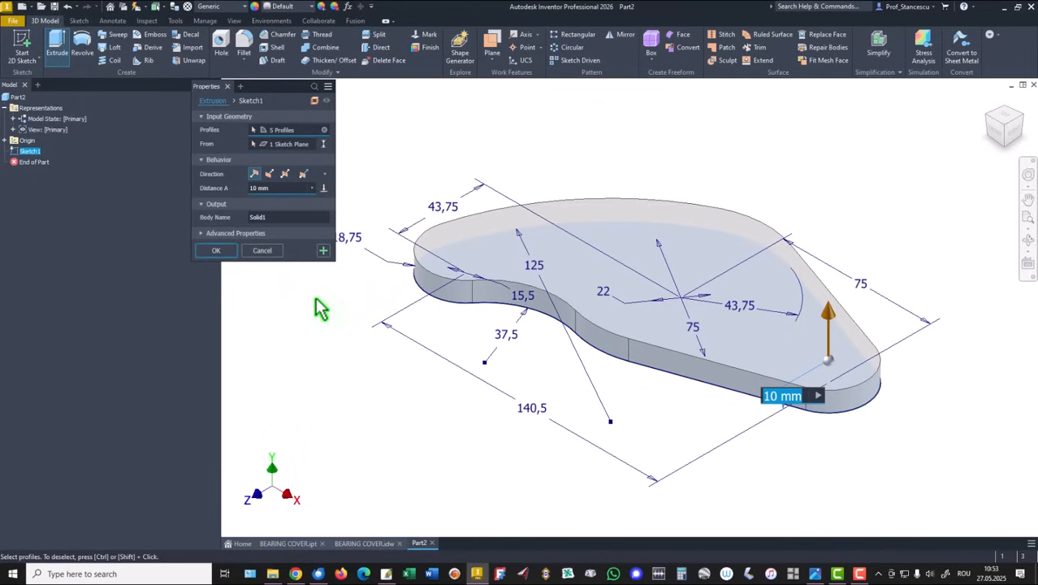
click(269, 174)
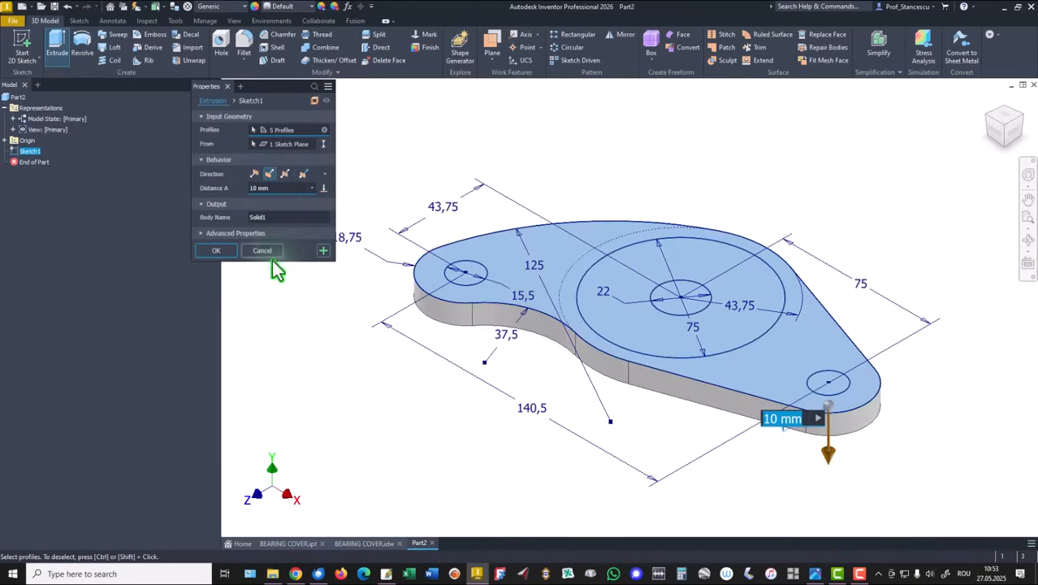
text(30)
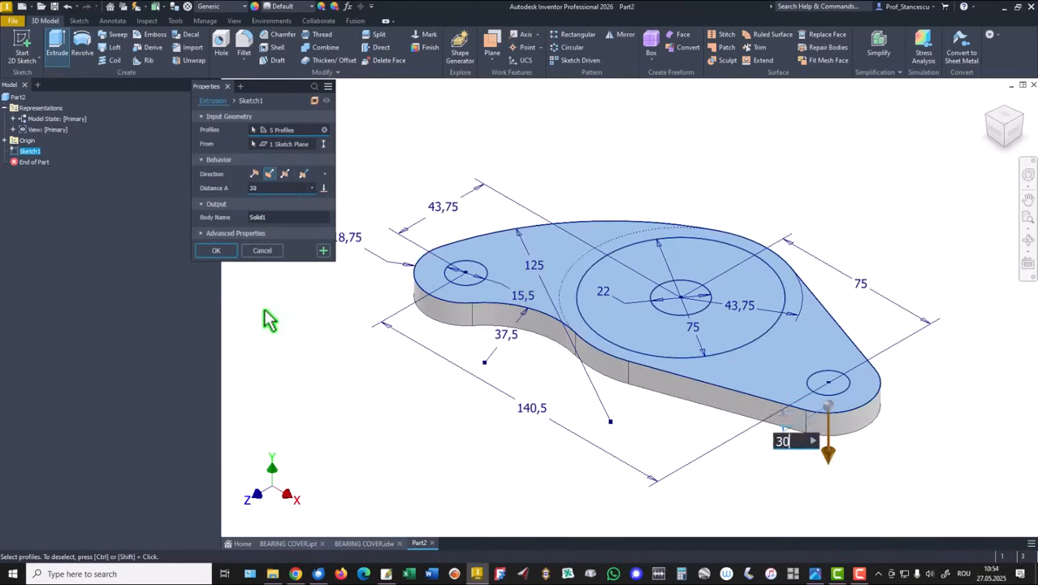
click(233, 250)
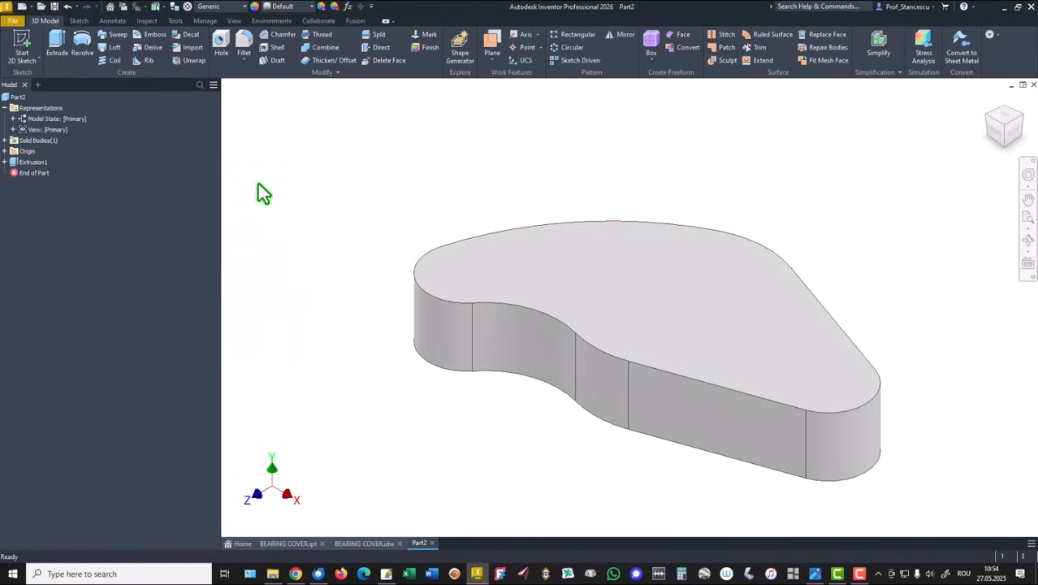
- Make the sketch used by the extrusion visible again
click(5, 163)
click(24, 174)
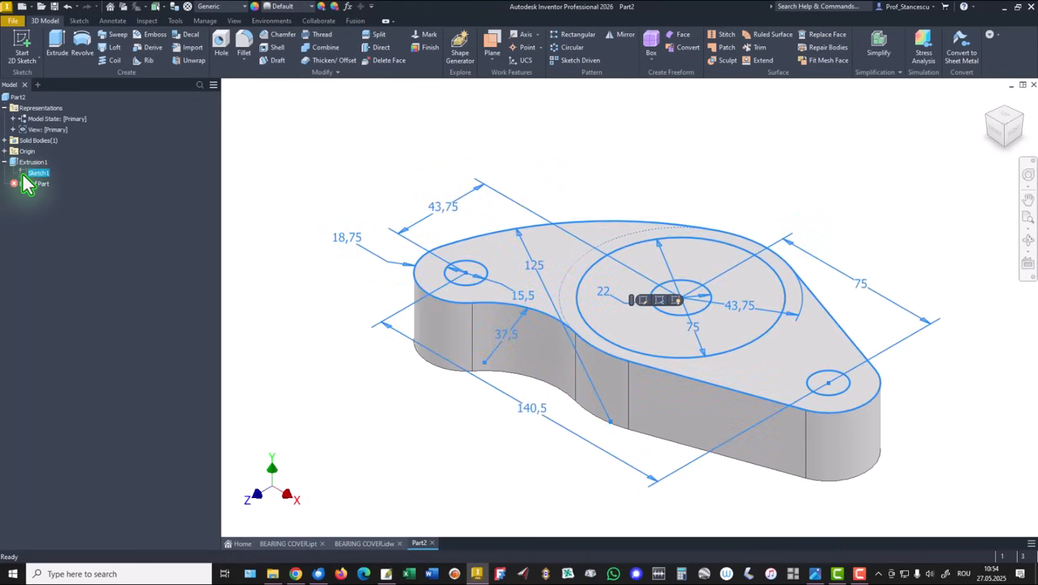
right_click(23, 174)
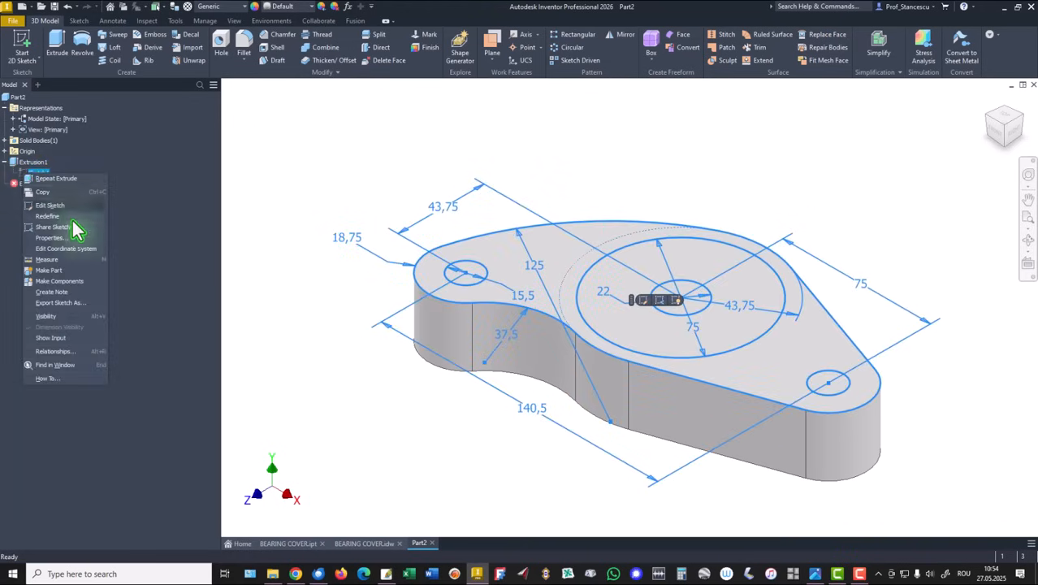
click(48, 318)
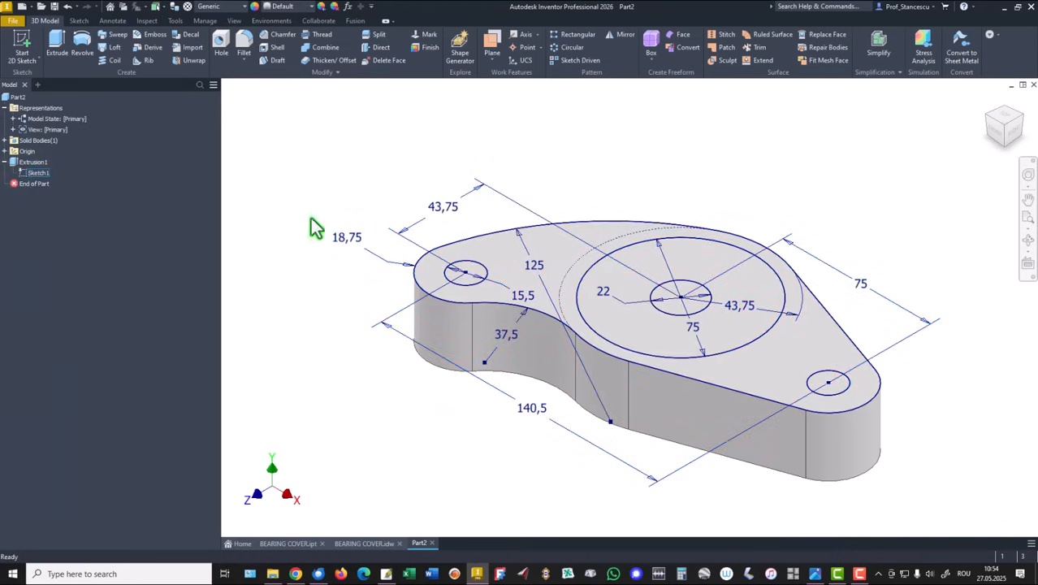
- Extrude-cut the two 15,5 mm circles and the central 22 mm circle downward through the entire body
click(58, 50)
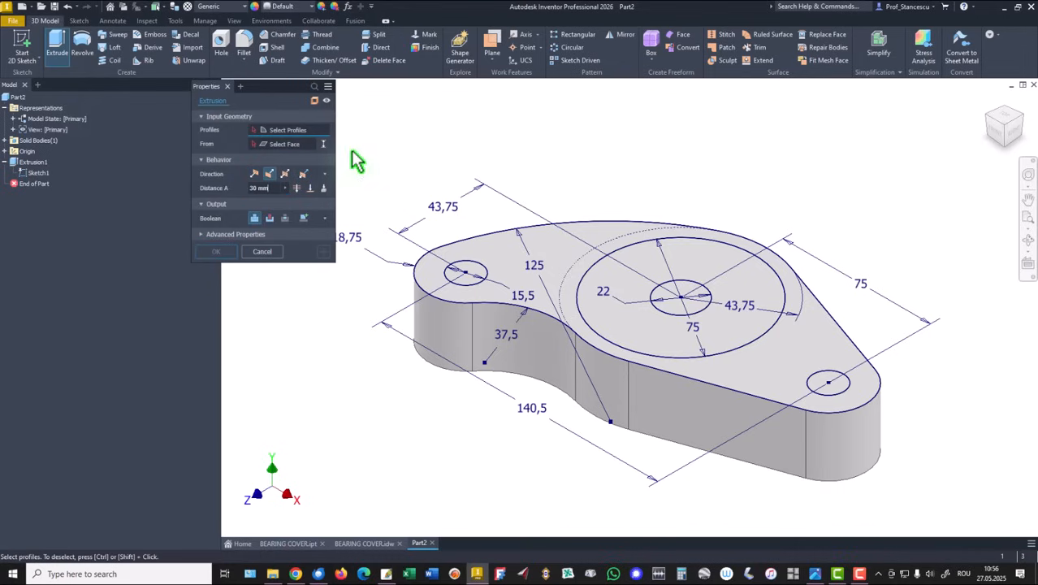
click(467, 276)
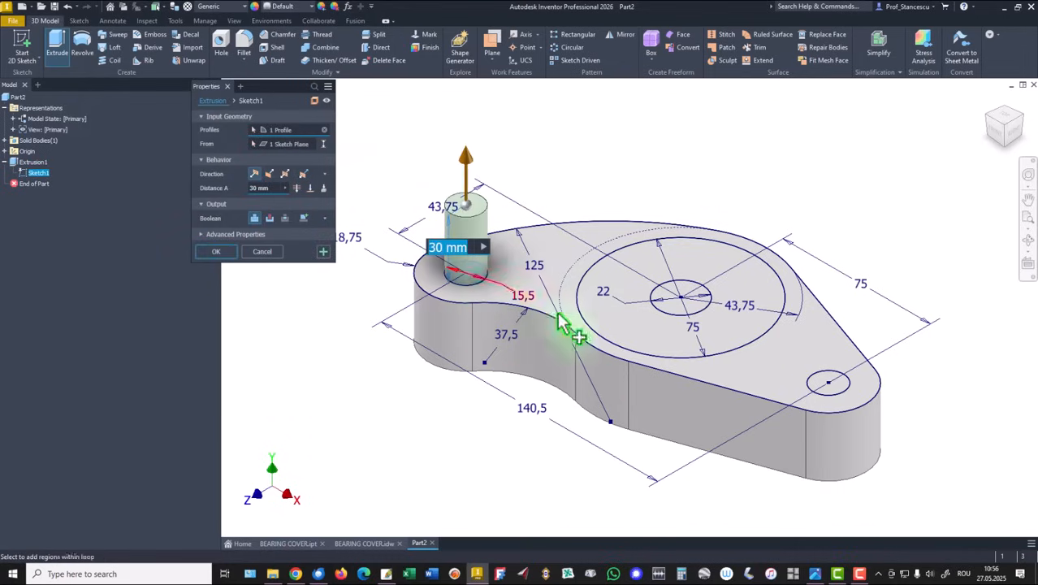
click(686, 324)
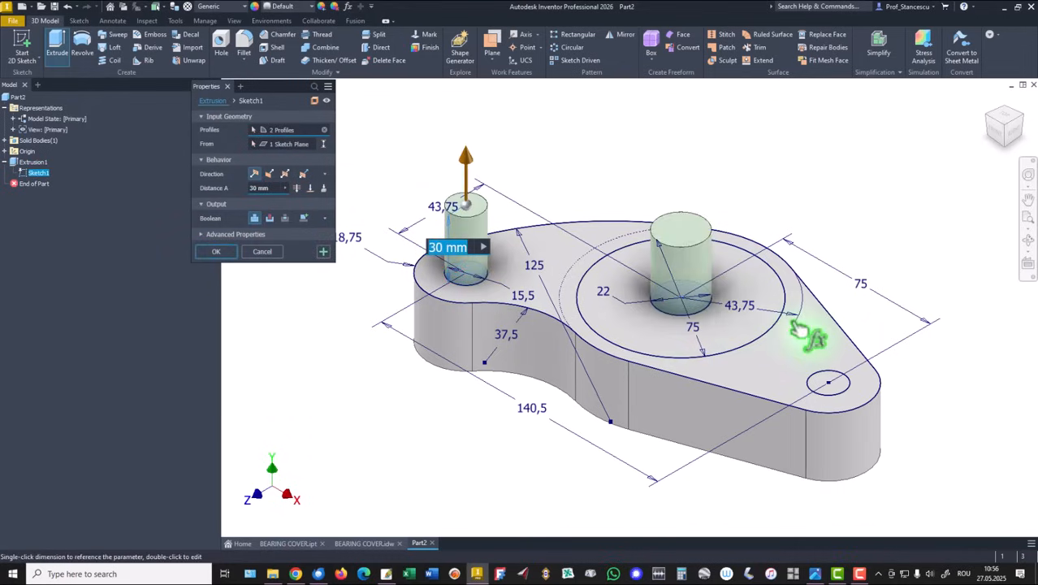
click(840, 388)
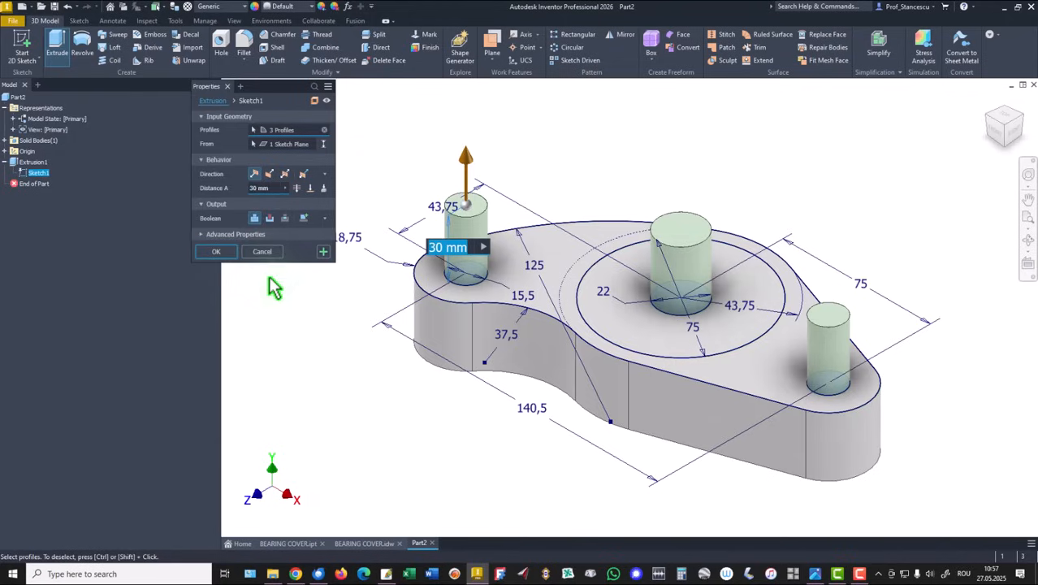
click(271, 175)
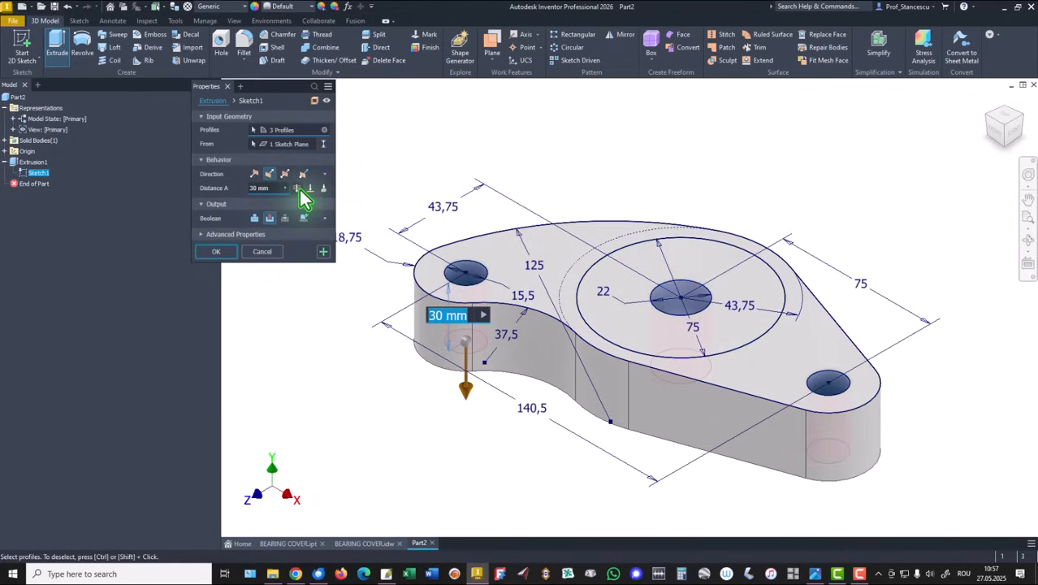
click(297, 189)
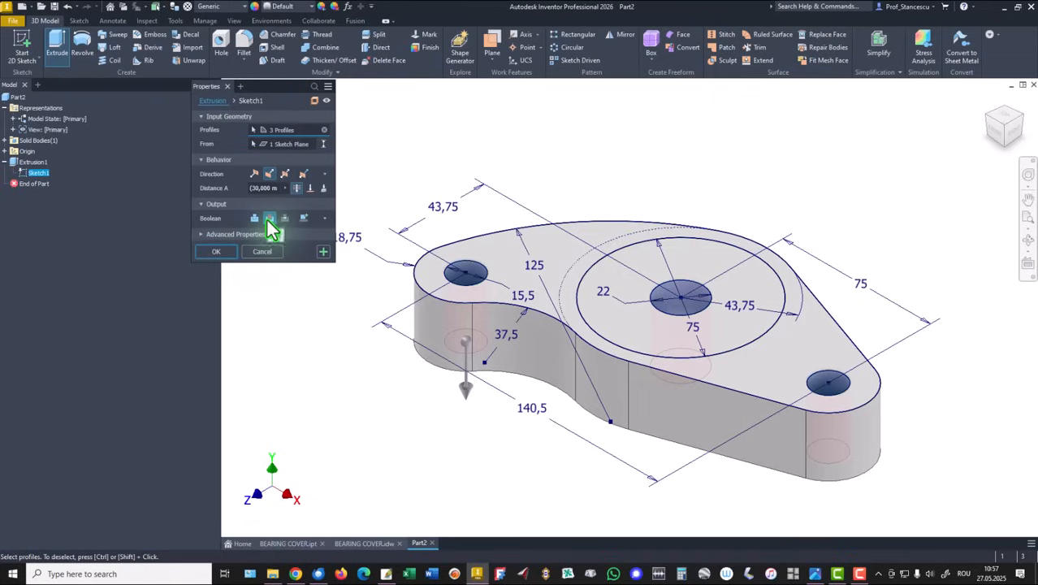
click(222, 251)
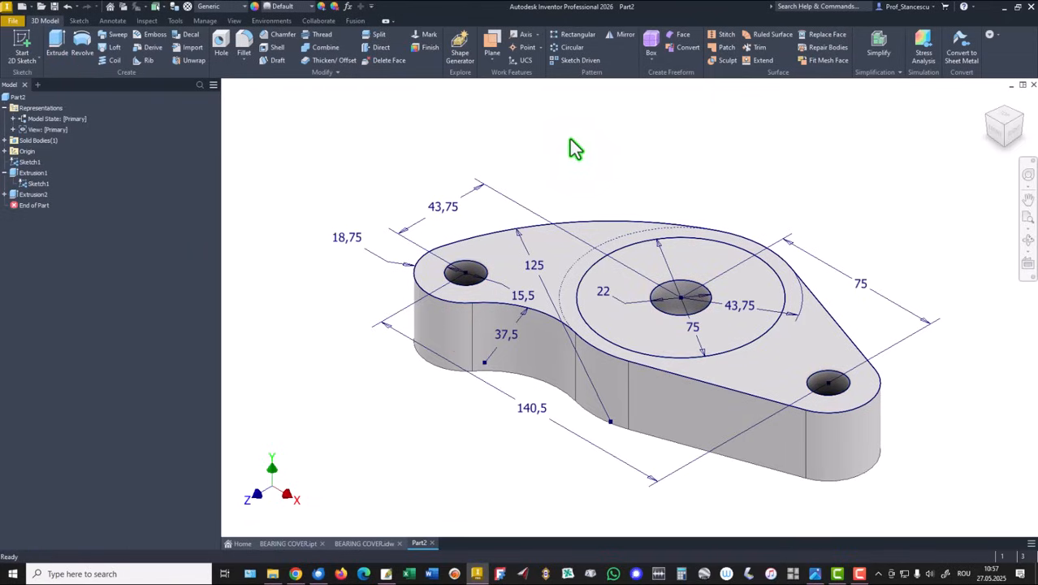
- Cut the ring region between the 22 mm and 75 mm circles 5 mm deep into the top face
click(54, 48)
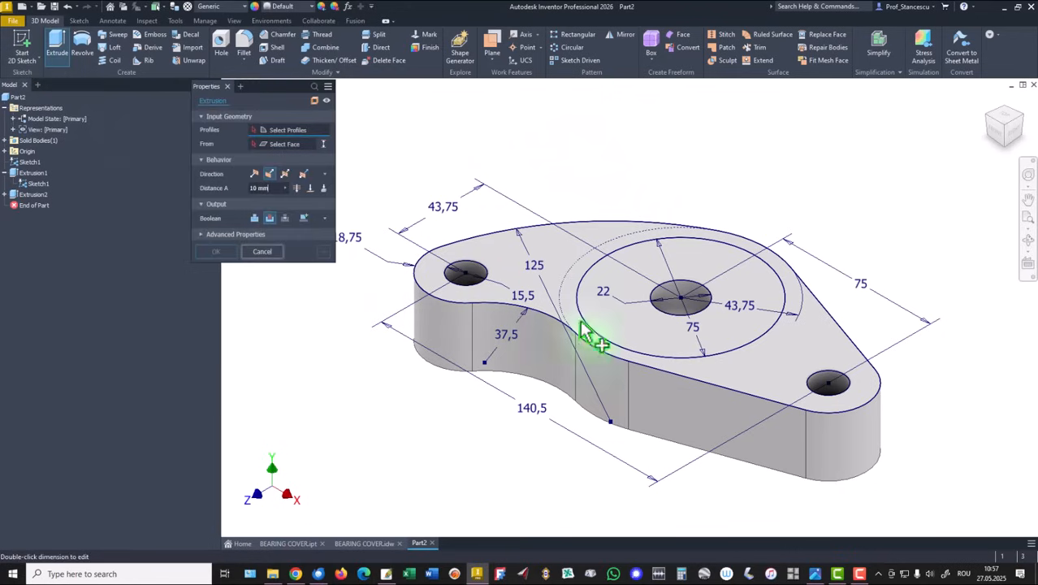
click(619, 290)
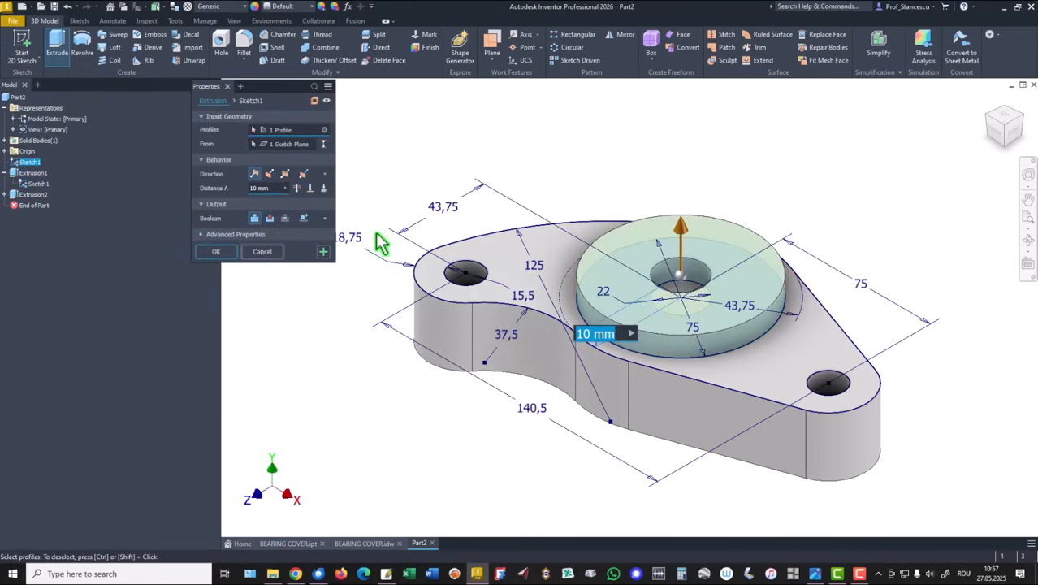
click(270, 174)
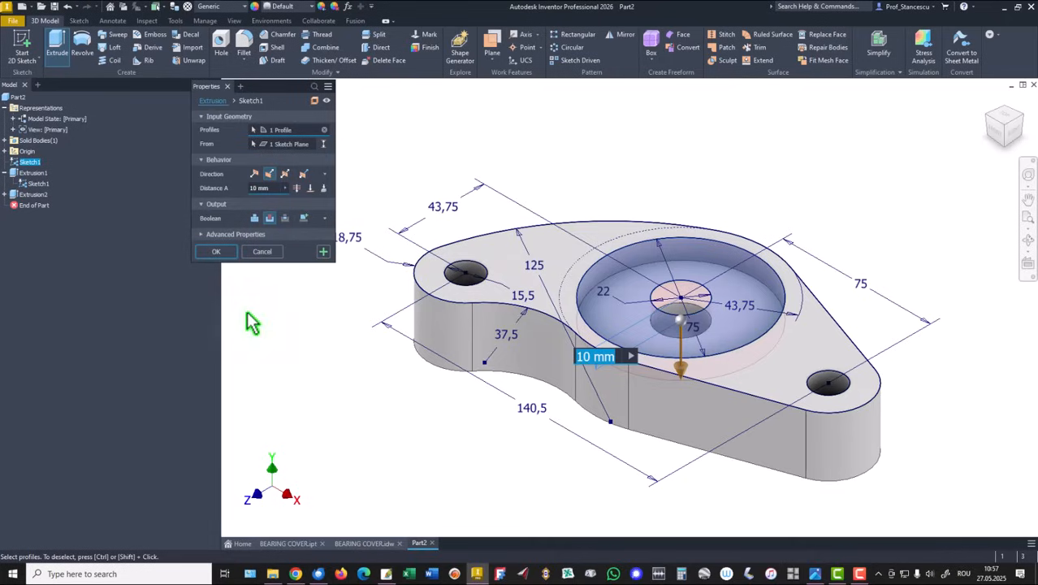
text(5)
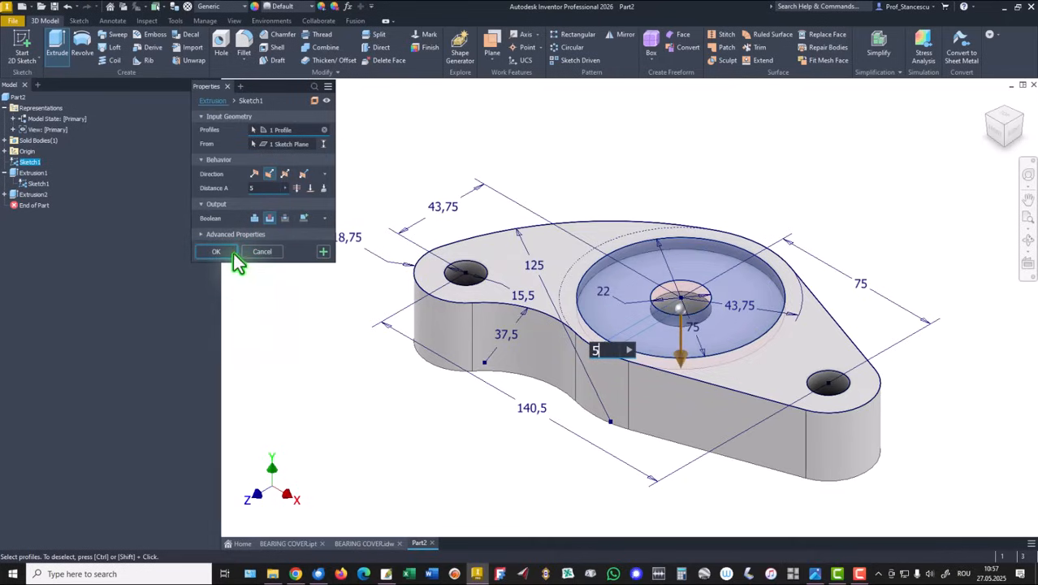
click(231, 251)
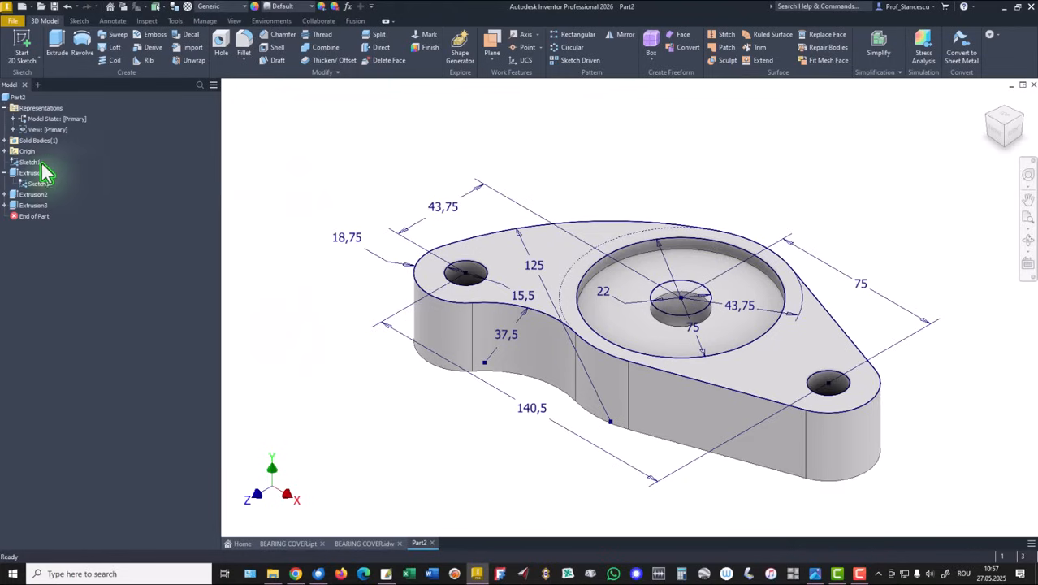
- Hide the shared outline sketch and collapse the first extrusion and the representations in the model tree
right_click(16, 162)
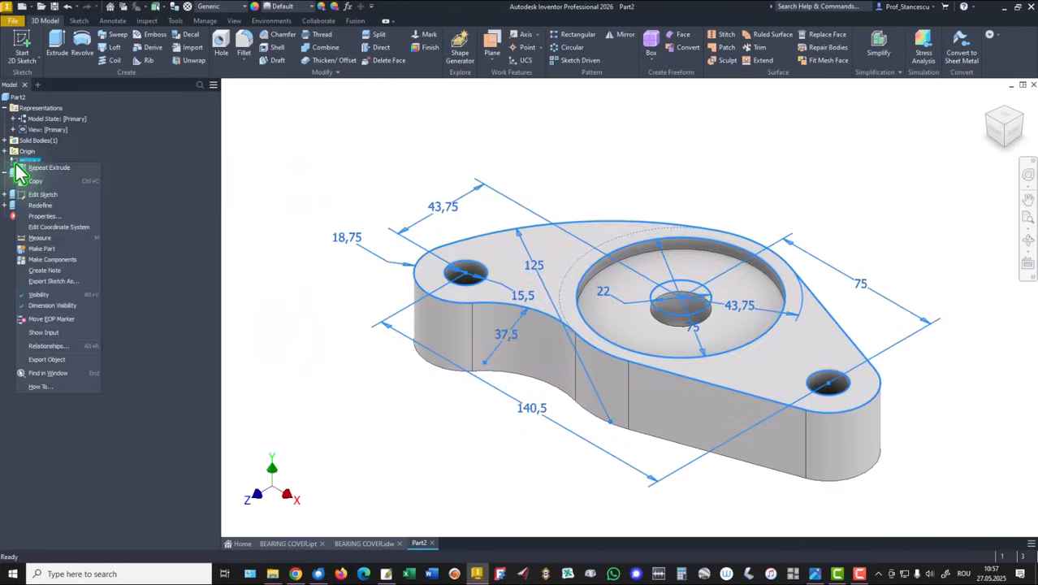
click(38, 295)
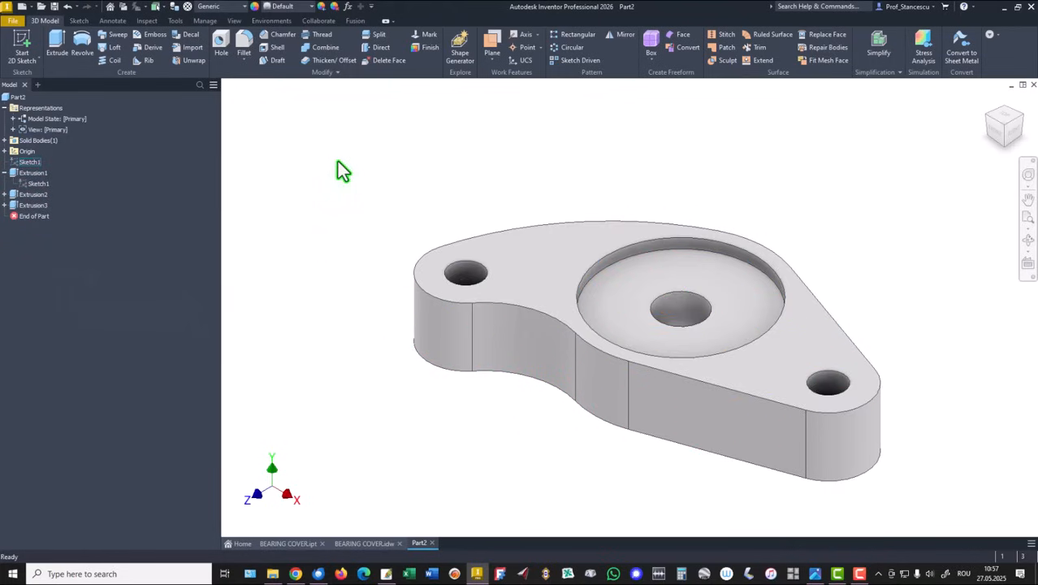
click(4, 173)
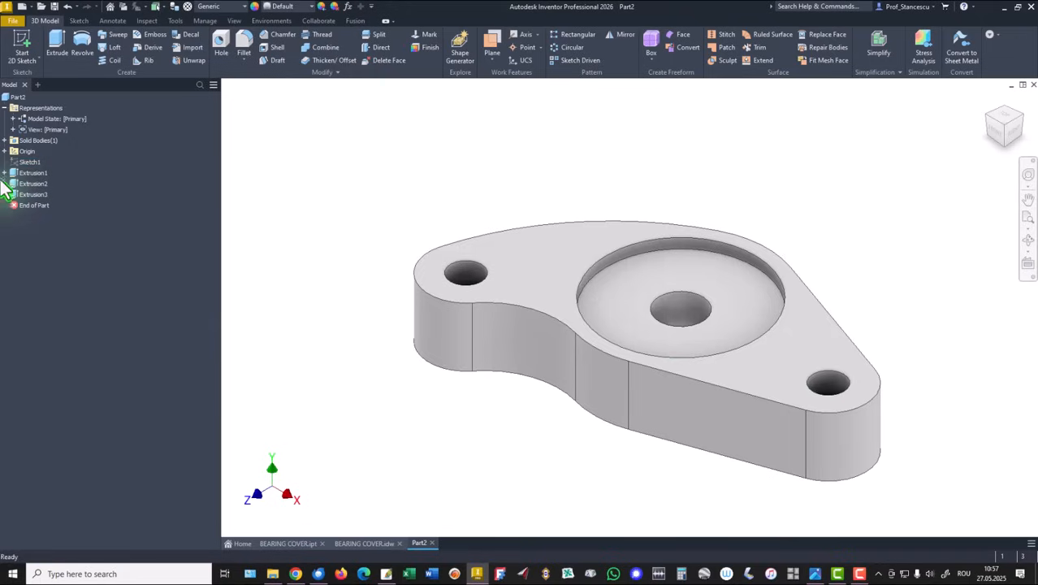
click(4, 107)
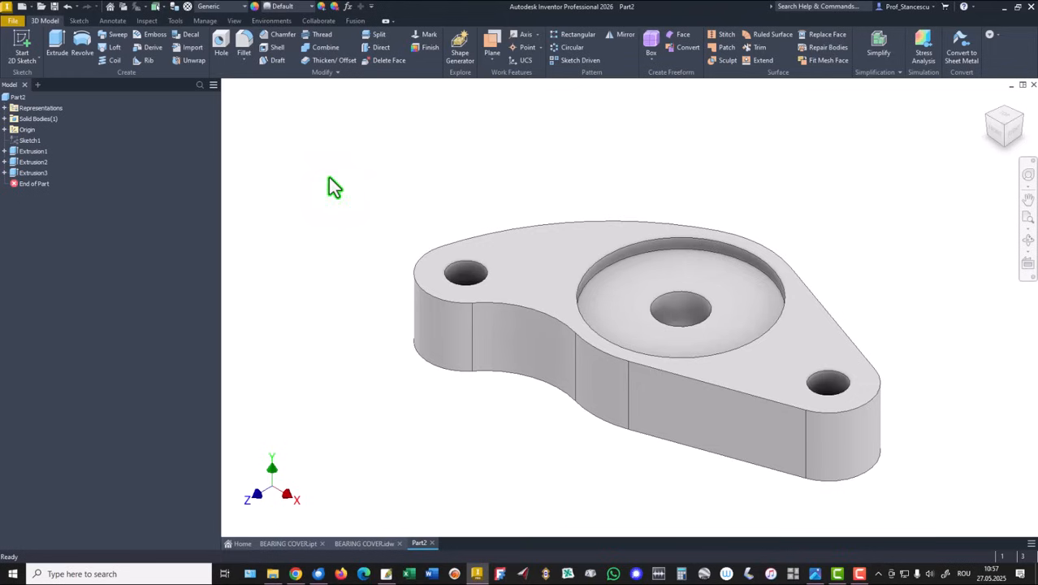
- Update the physical properties of Part2 and copy its volume value
right_click(17, 97)
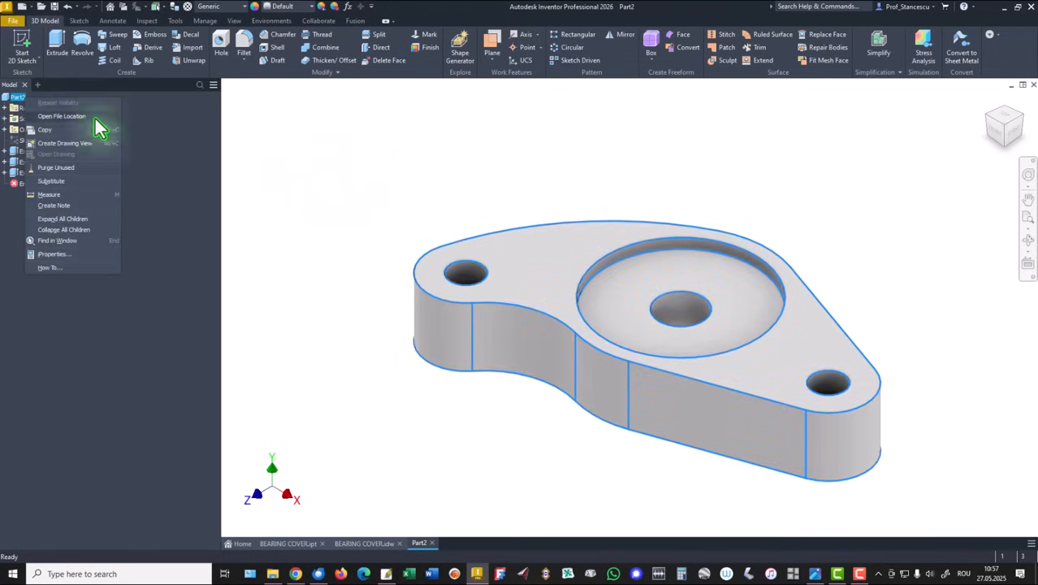
click(47, 254)
click(568, 133)
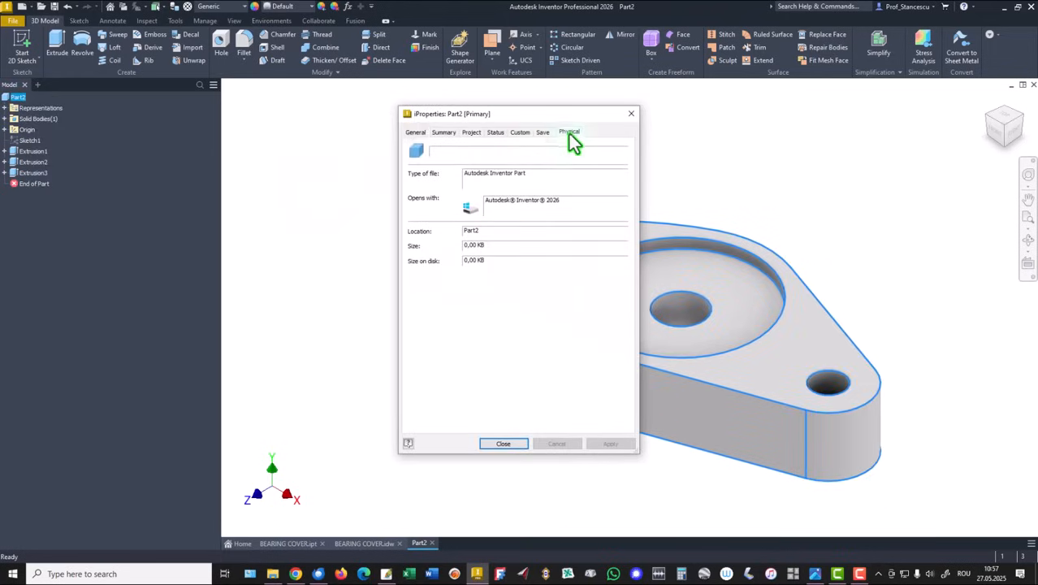
click(601, 158)
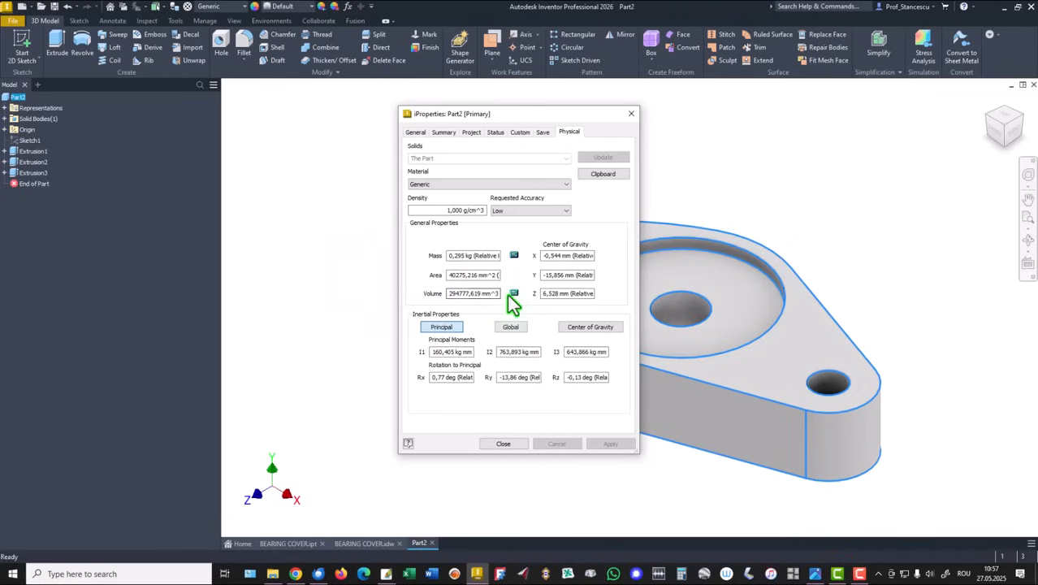
drag(497, 294, 413, 294)
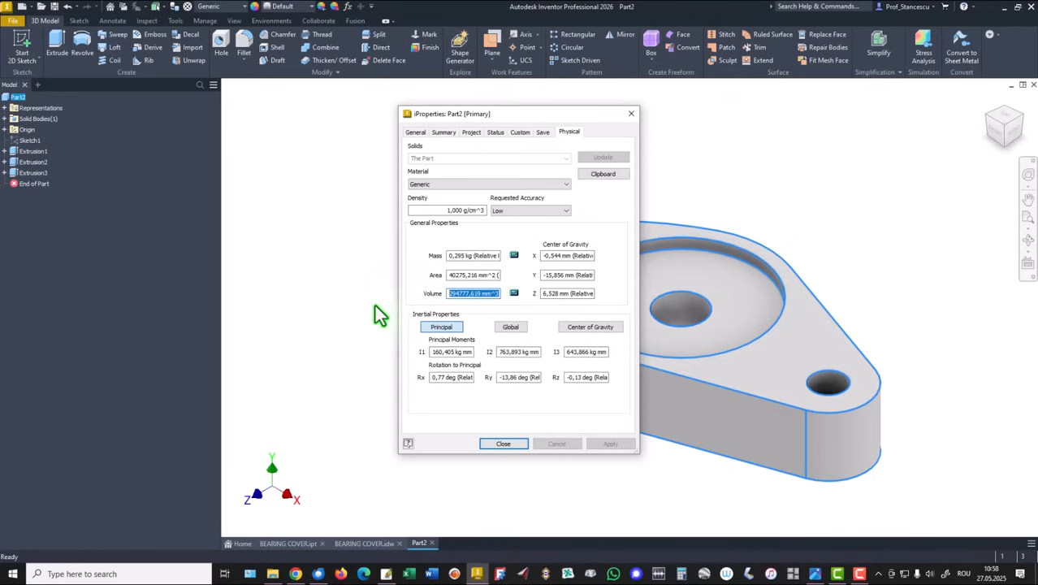
key(ctrl+c)
click(505, 443)
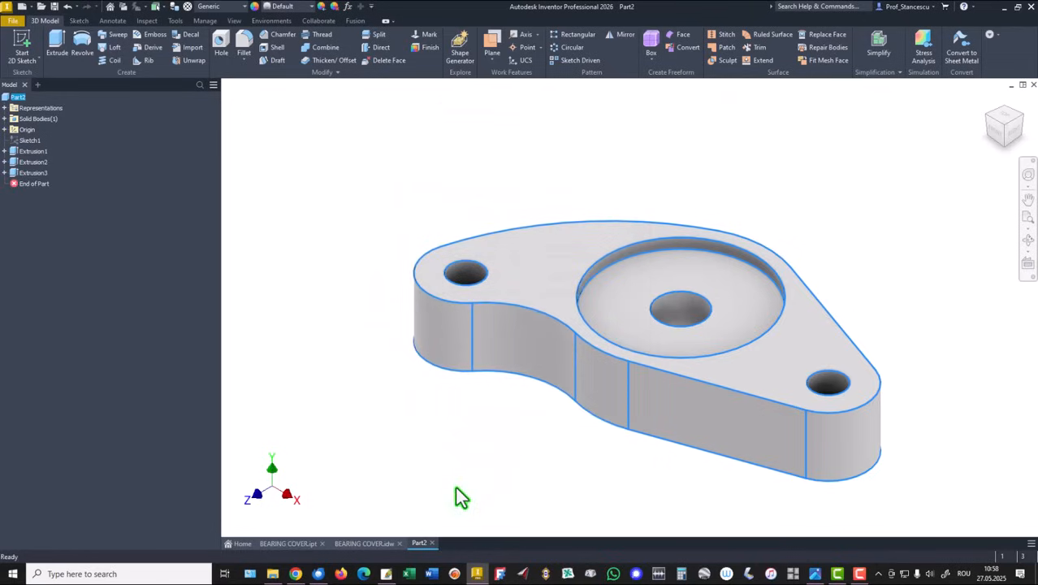
- Compare the copied volume with the volume note in BEARING COVER.idw by pasting it beneath the note text, without keeping the addition
click(370, 545)
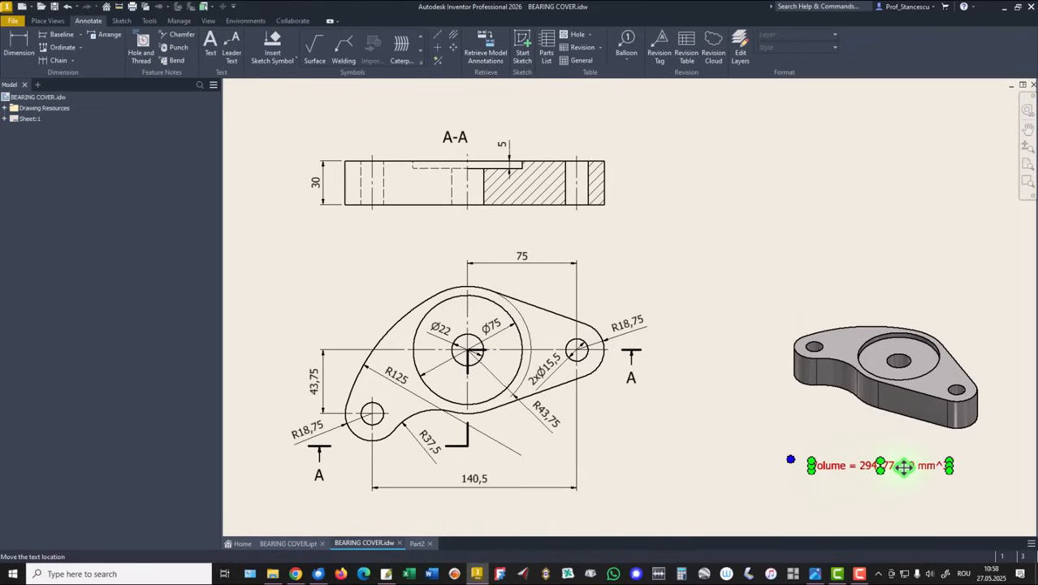
double_click(859, 469)
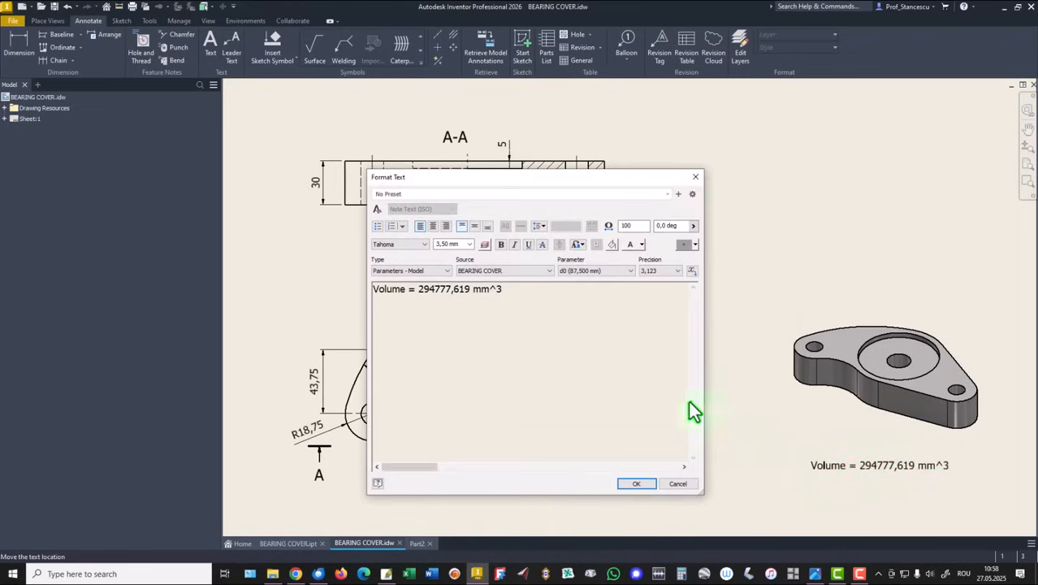
key(Return)
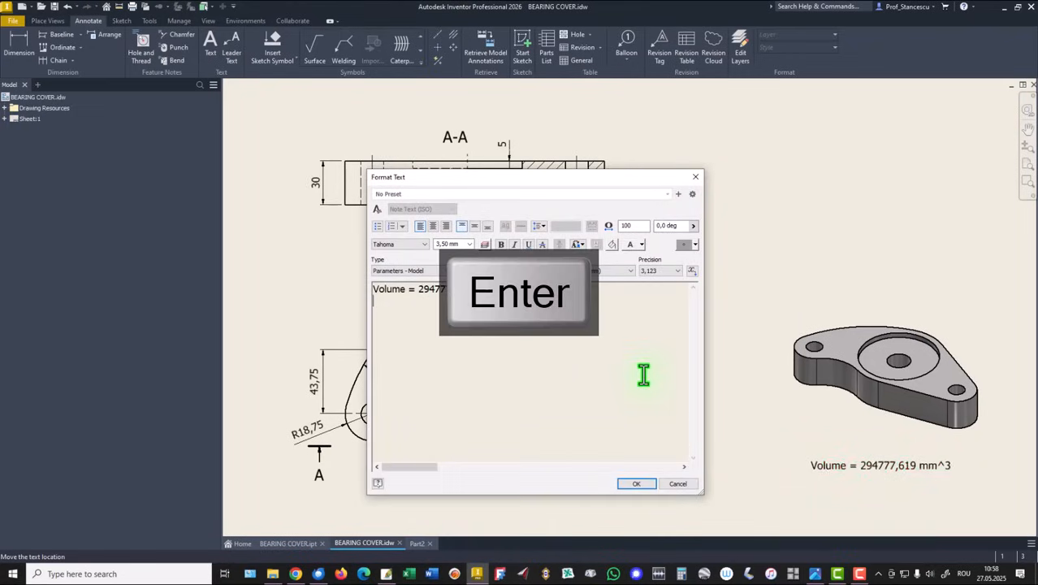
key(ctrl+v)
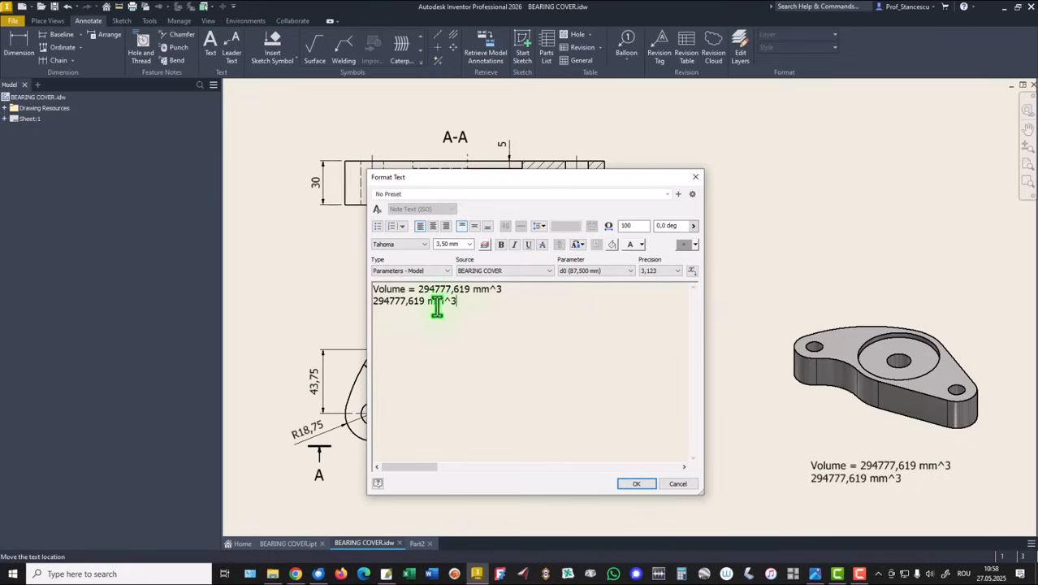
click(652, 486)
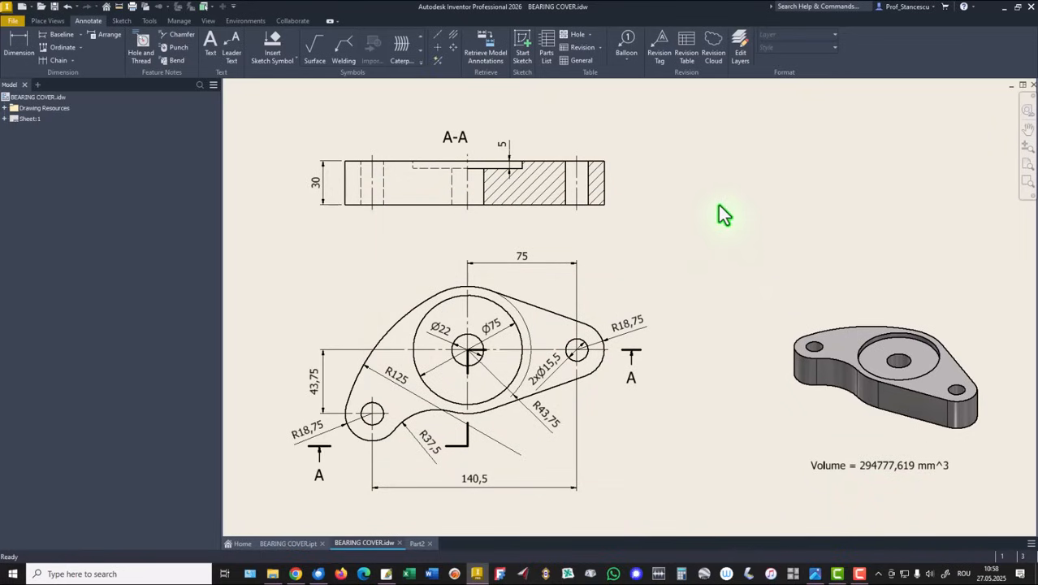
- Return to Part2 and assign the material Steel, Carbon to the part
click(413, 542)
click(380, 177)
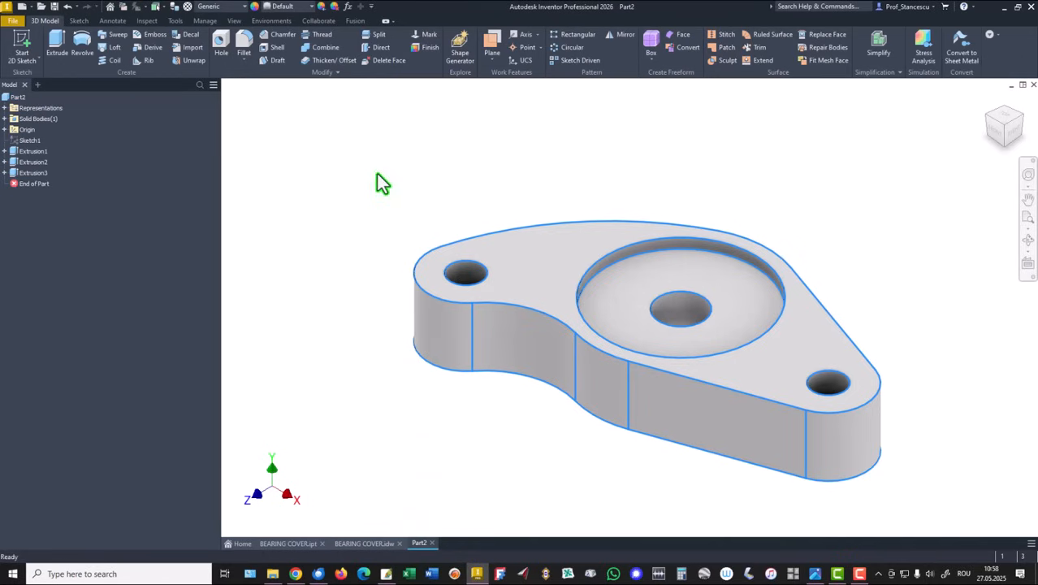
click(212, 8)
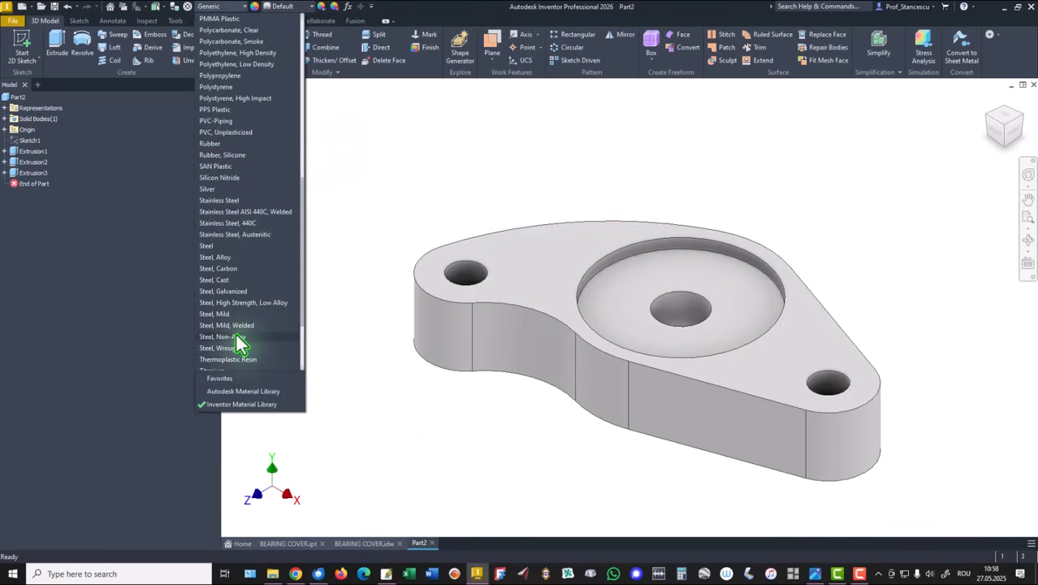
click(229, 270)
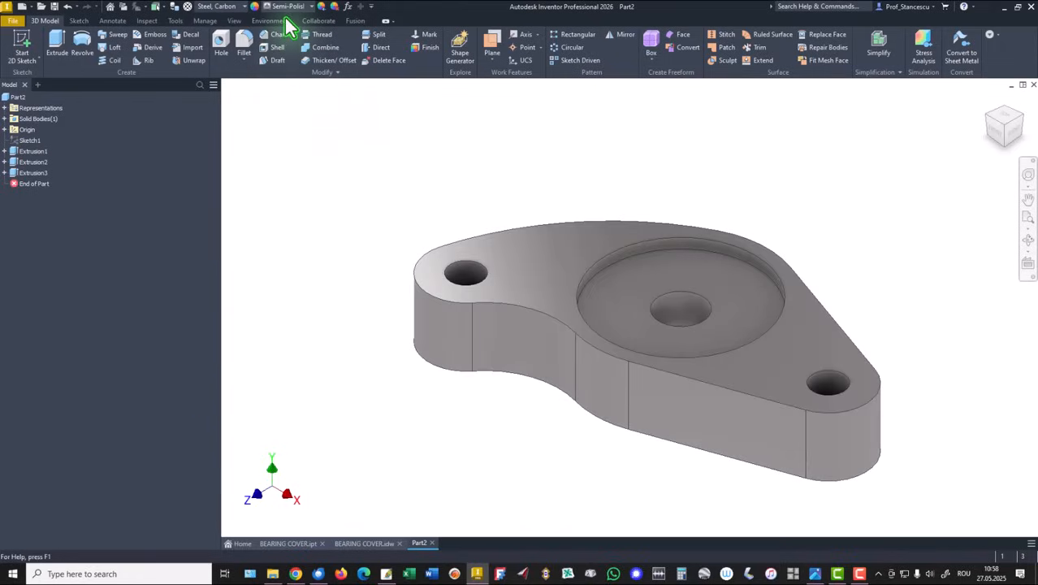
- Set the lighting style of the part view to Default Lights
click(233, 20)
click(208, 49)
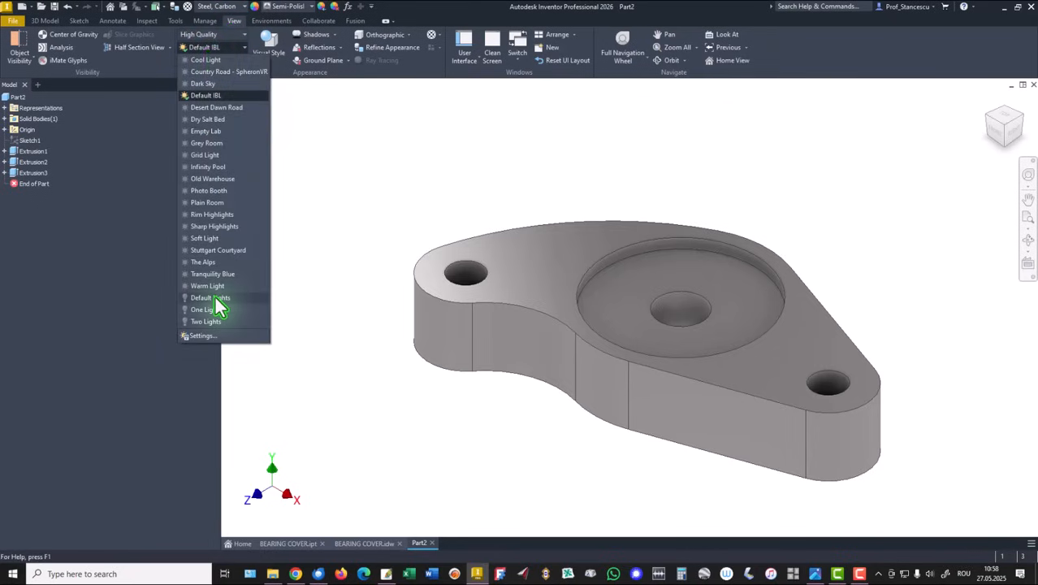
click(212, 298)
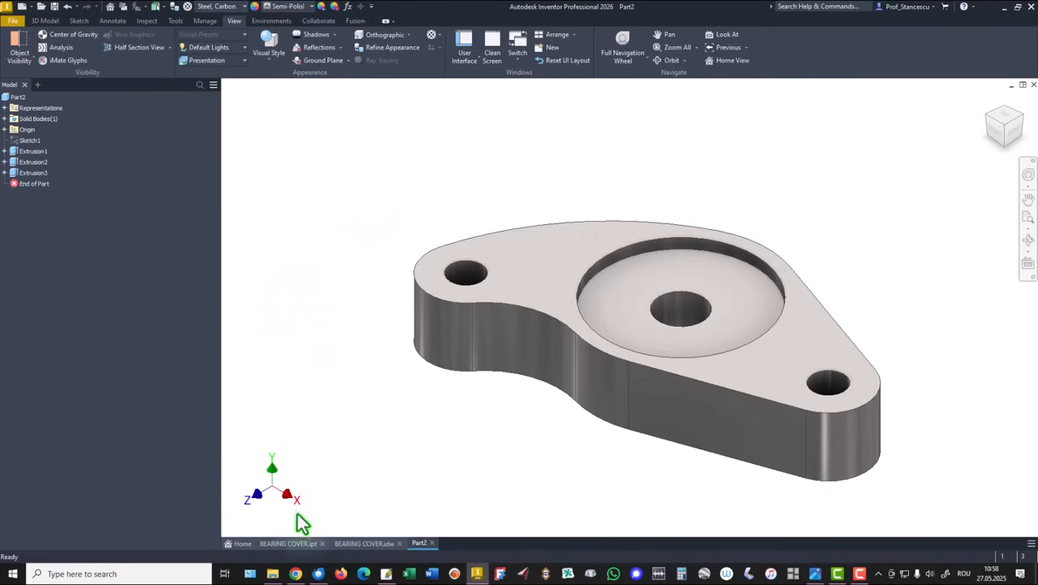
- Compare the finished Part2 with the reference model BEARING COVER.ipt by switching between the two documents
click(288, 543)
click(416, 543)
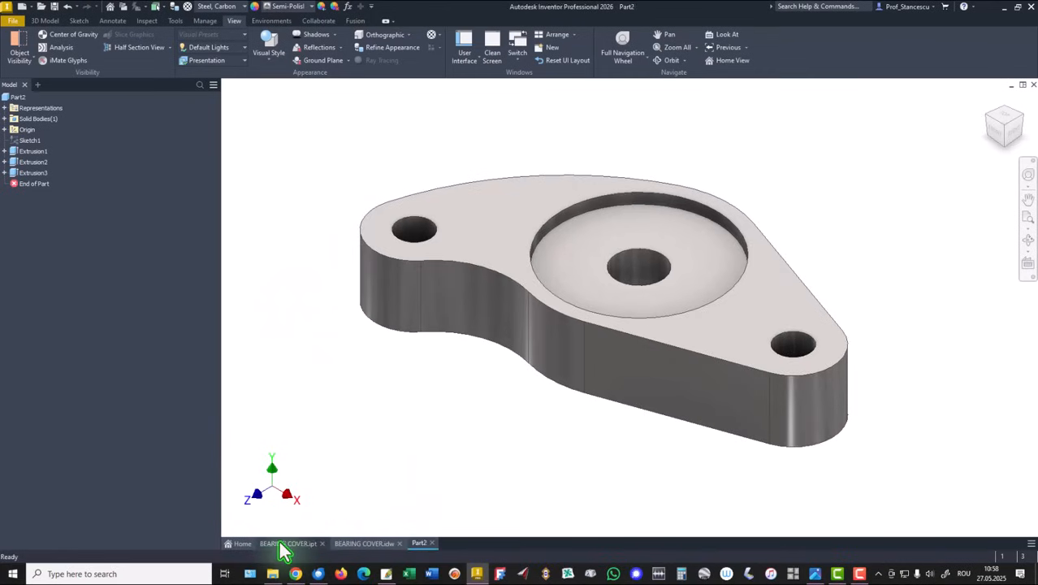
click(281, 542)
click(417, 544)
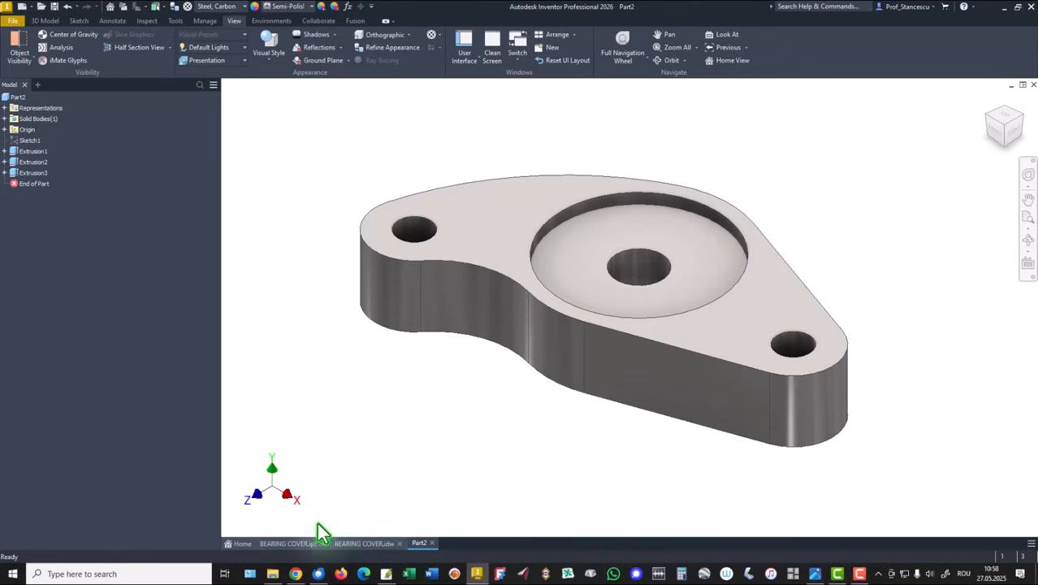
click(292, 543)
click(417, 545)
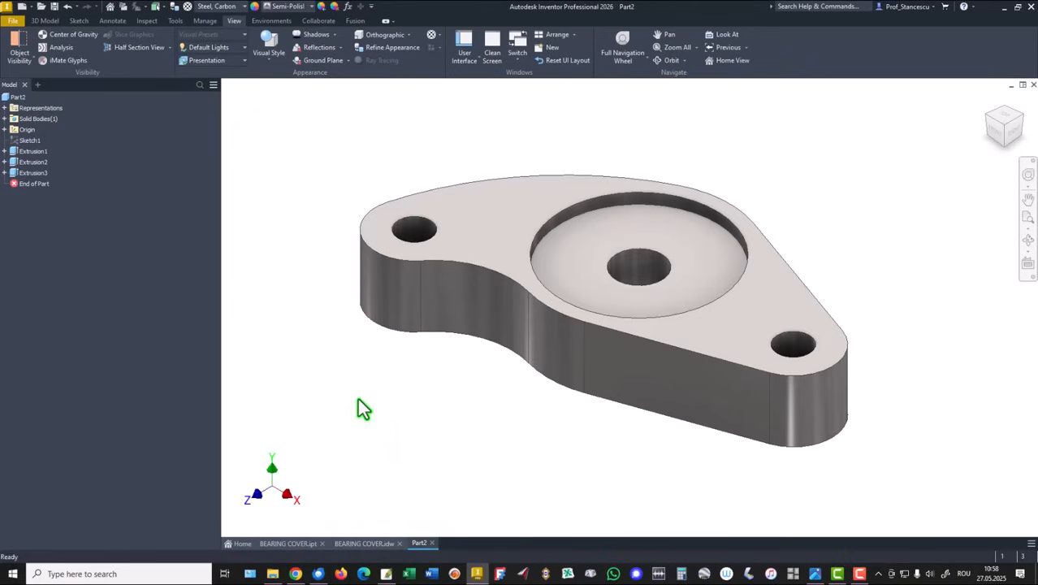